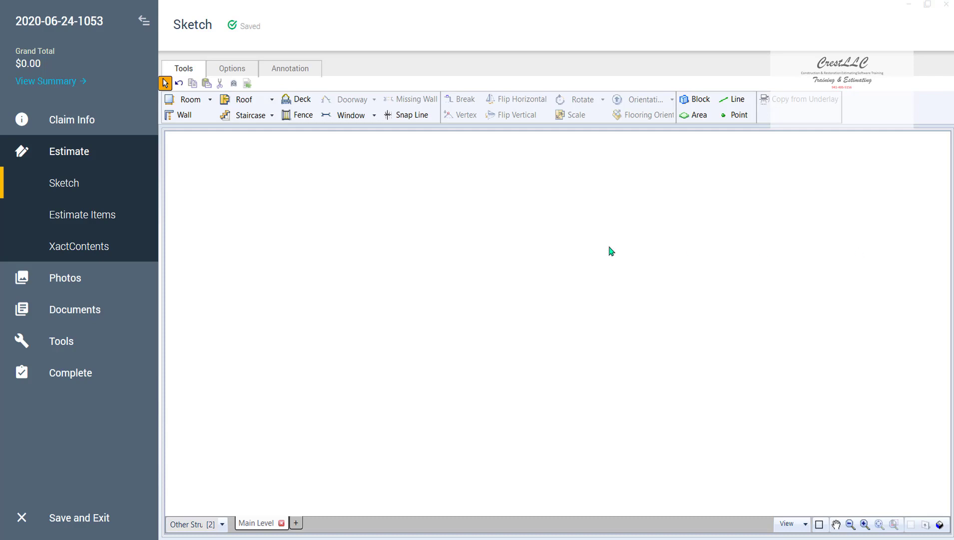
- Rename the Main Level as Room Under Stairs in its level properties
left_click(262, 524)
right_click(261, 526)
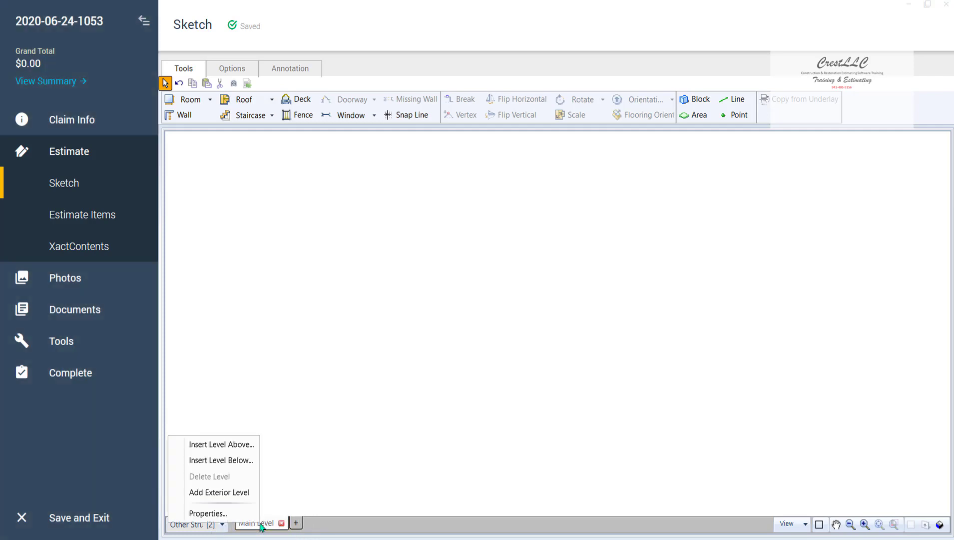
left_click(208, 514)
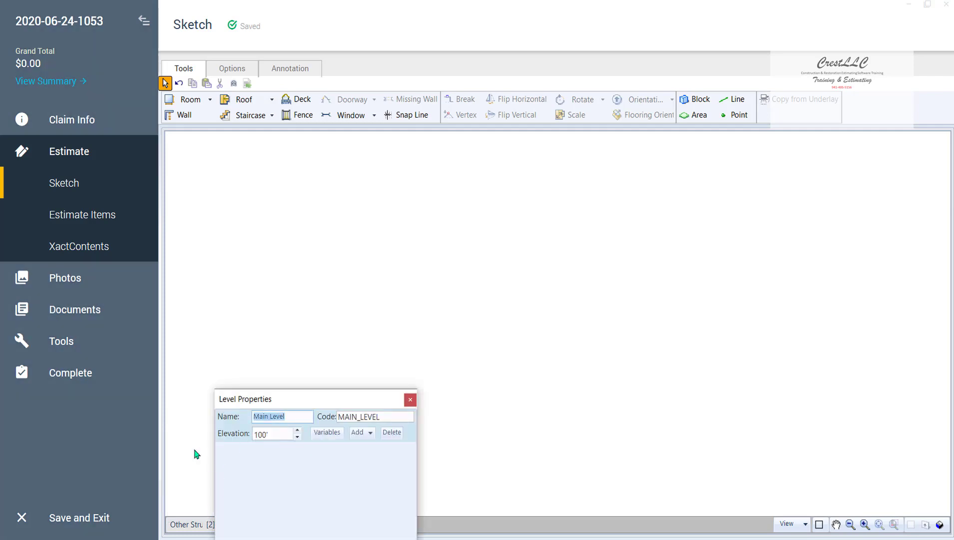
type("Room Under Stairs")
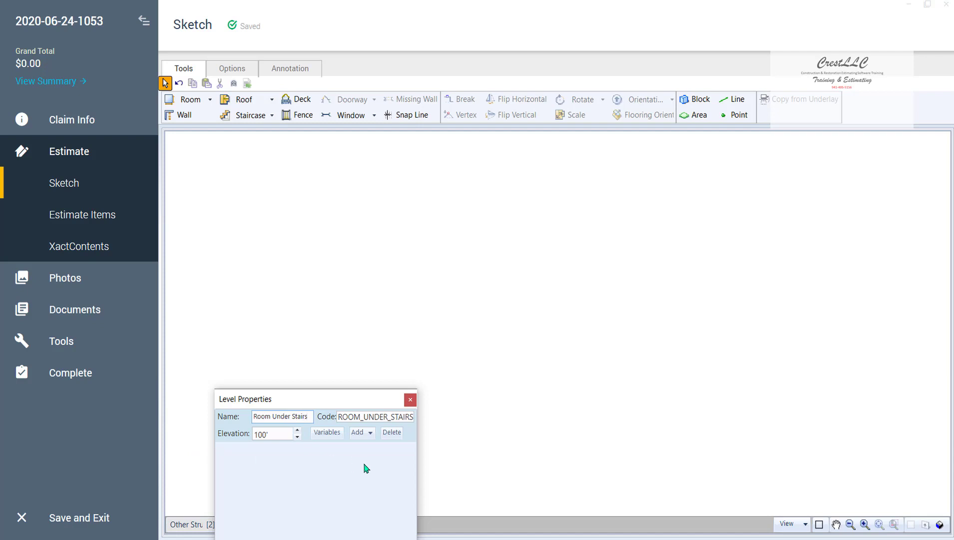
left_click(409, 402)
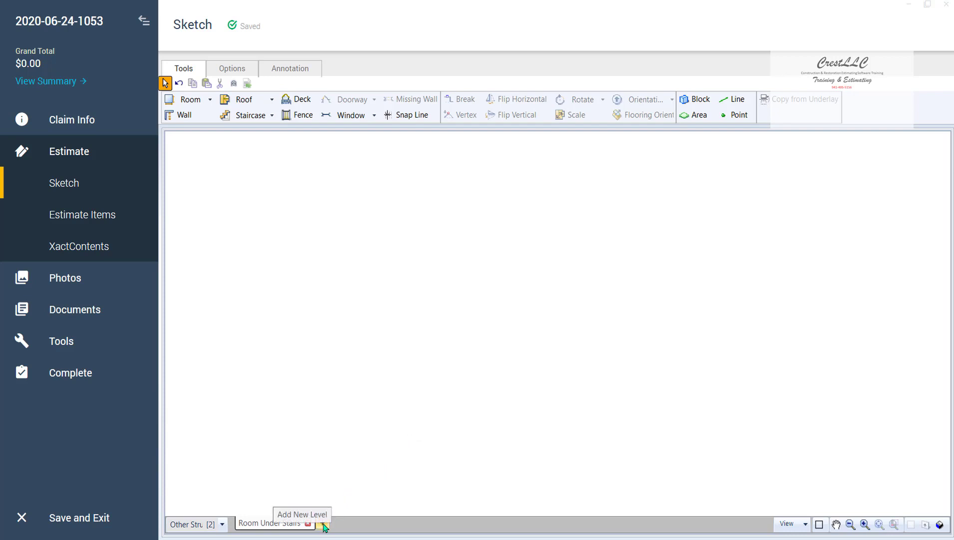
- Insert a level above Room Under Stairs and name it Main Level
left_click(324, 524)
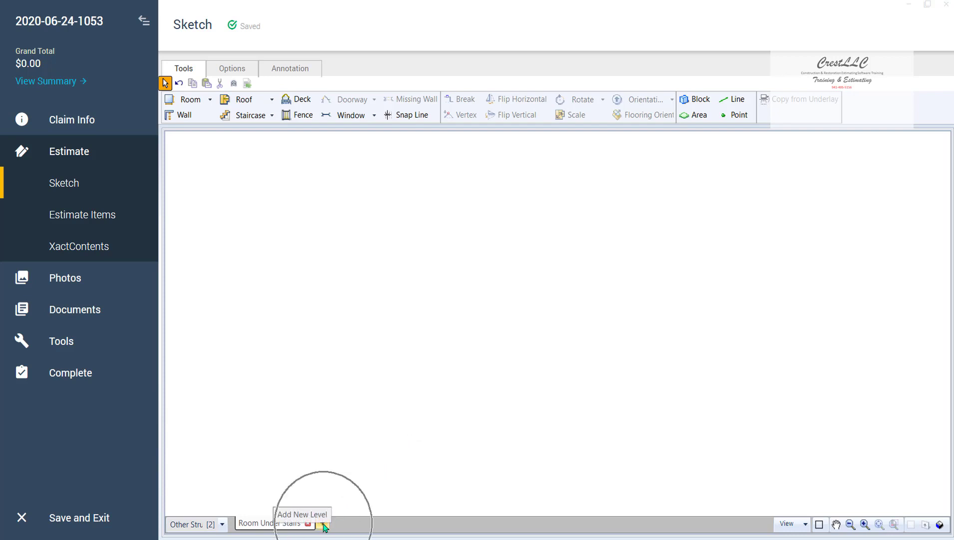
right_click(260, 525)
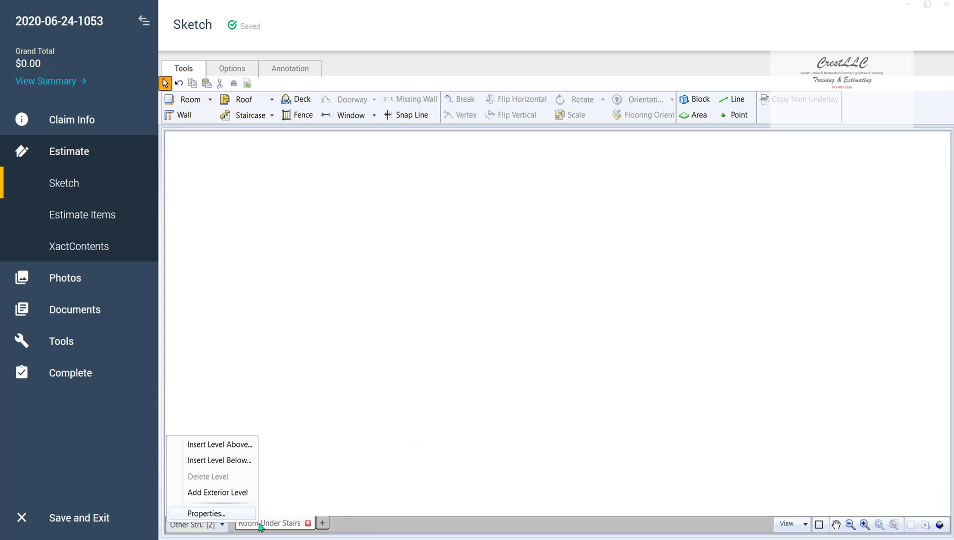
left_click(230, 446)
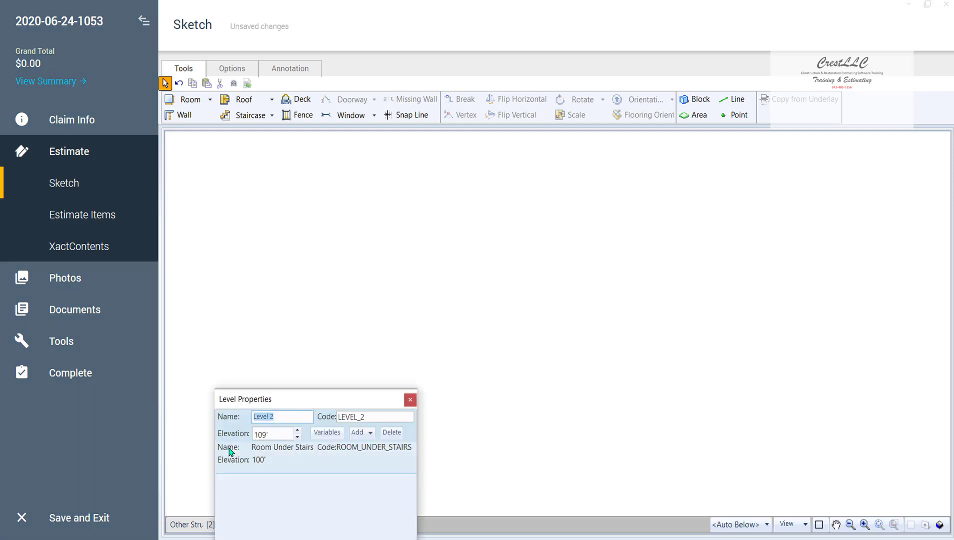
type("Main")
left_click(410, 400)
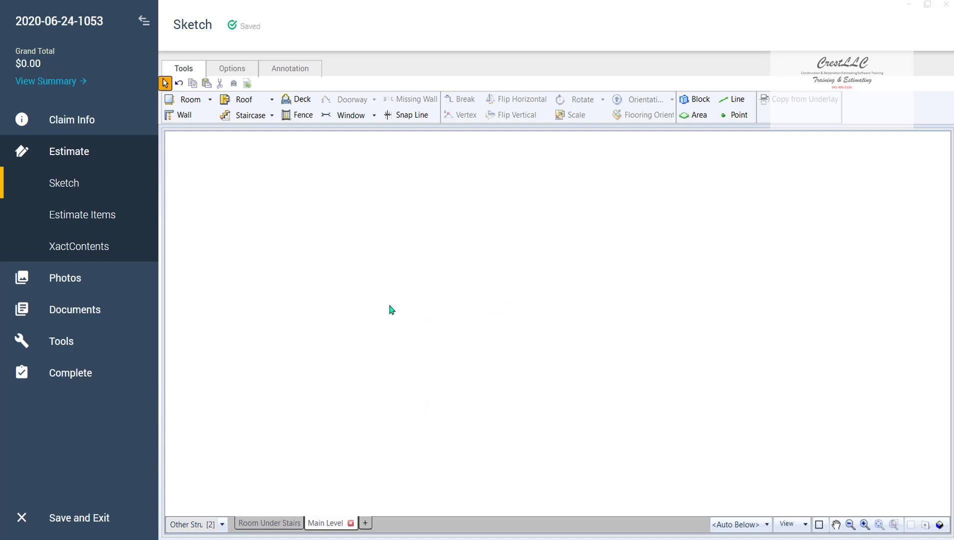
- Draw a straight staircase on the Main Level, 3' 4" wide and about 12' 11" long, rising to the right
key("s")
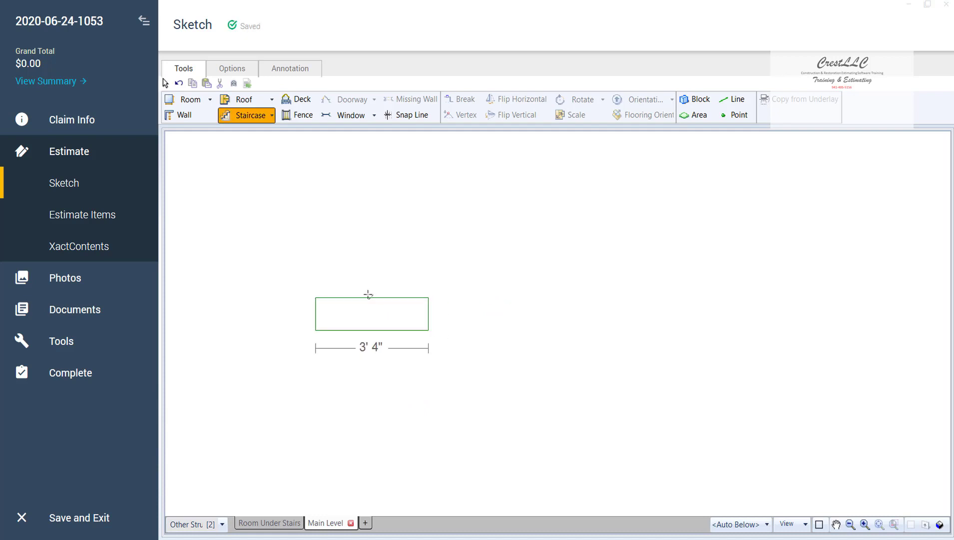
key("Right")
key("Right")
key("Right")
key("Right")
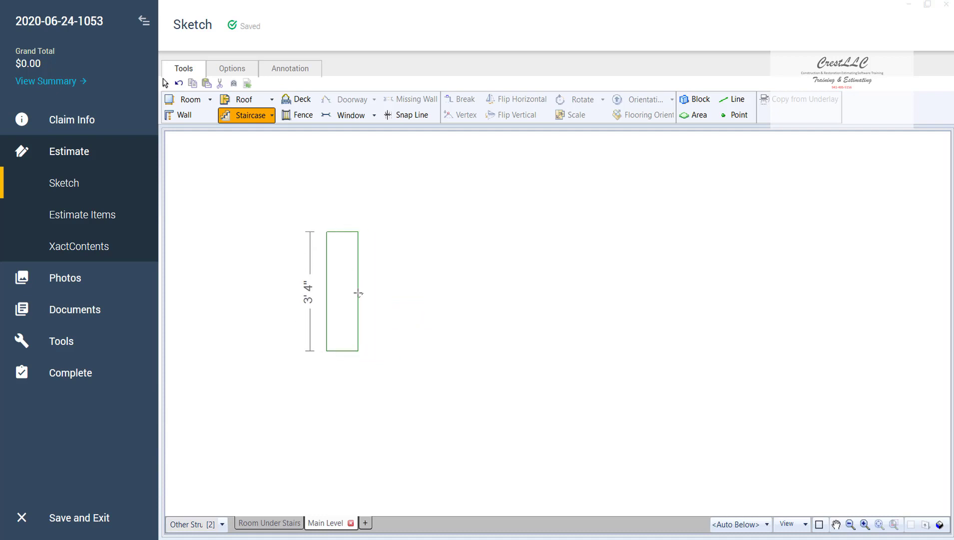
left_click_drag(358, 293, 764, 324)
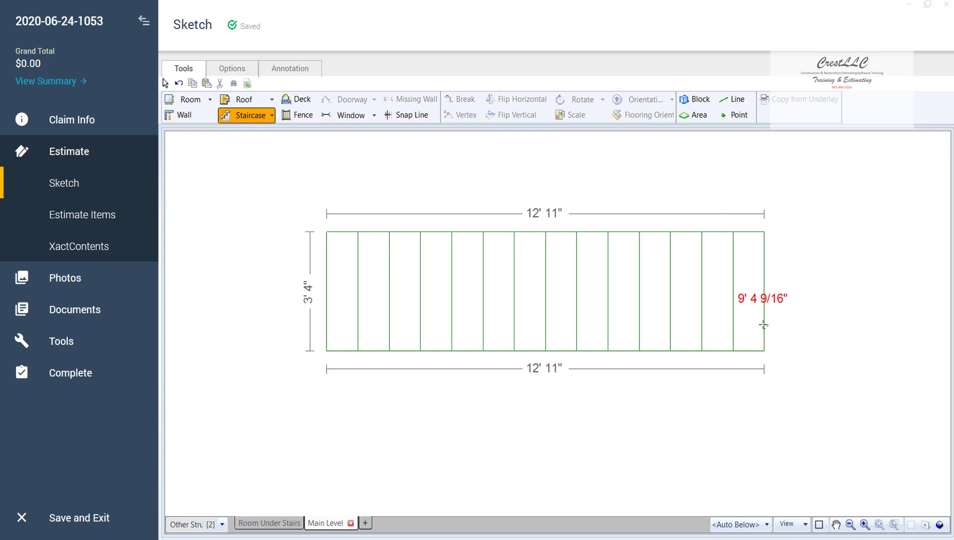
left_click(764, 325)
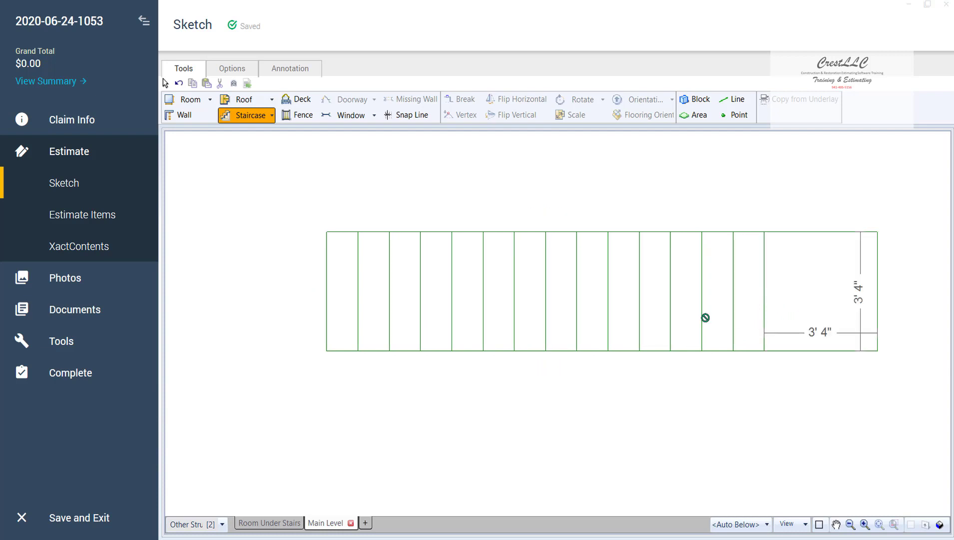
left_click(686, 314)
double_click(513, 272)
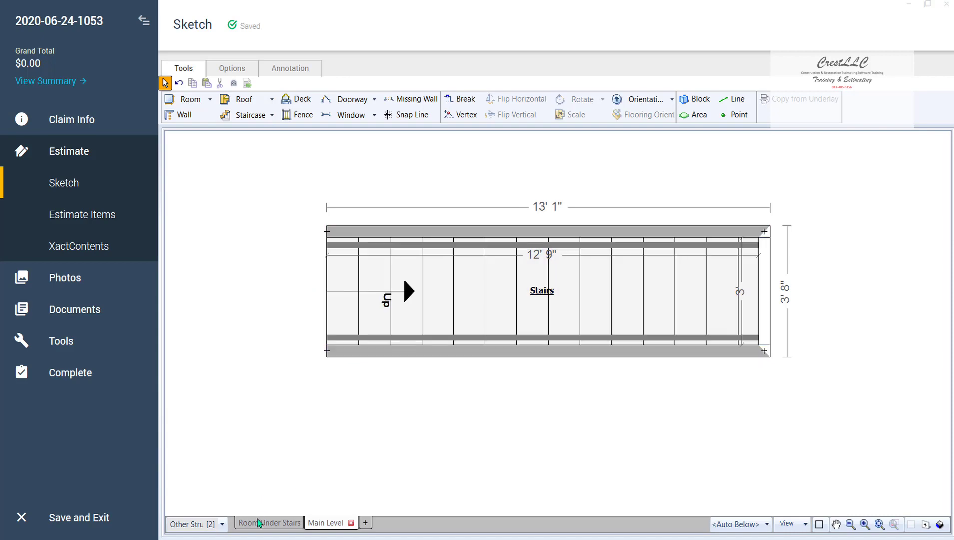
- Switch to the Room Under Stairs level and display the Main Level as its underlay
left_click(259, 522)
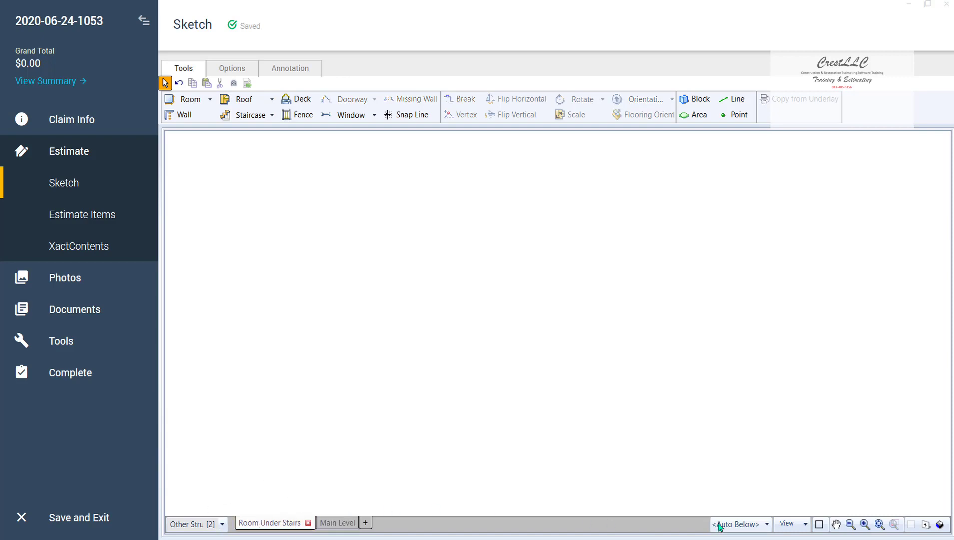
left_click(768, 524)
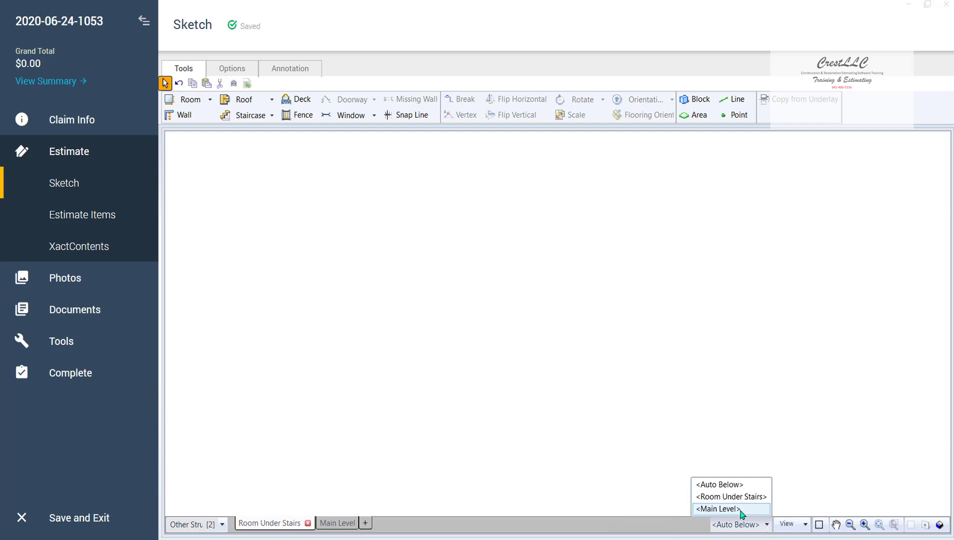
left_click(741, 508)
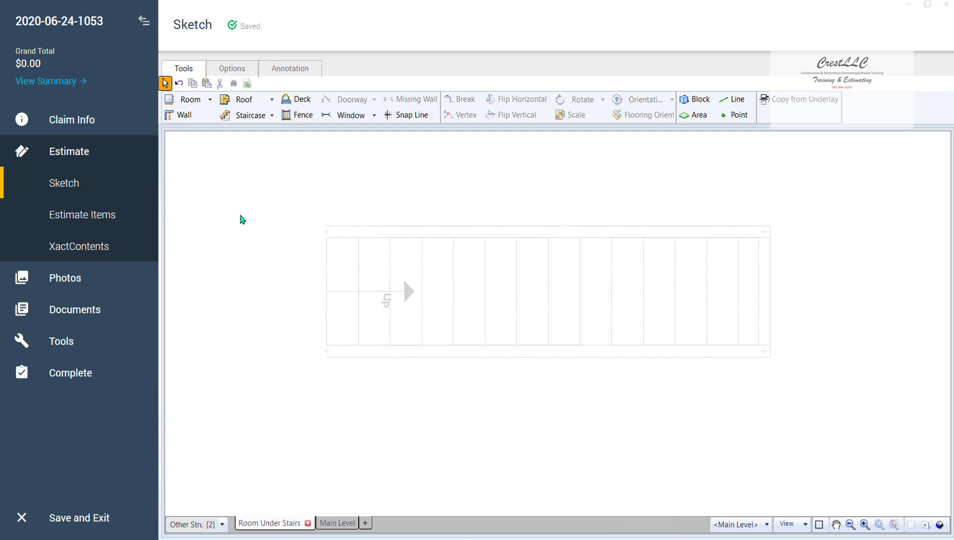
- Place a room over the staircase underlay starting at its third tread, and align its upper and right walls with the staircase's, about 9' 7" long inside
key("r")
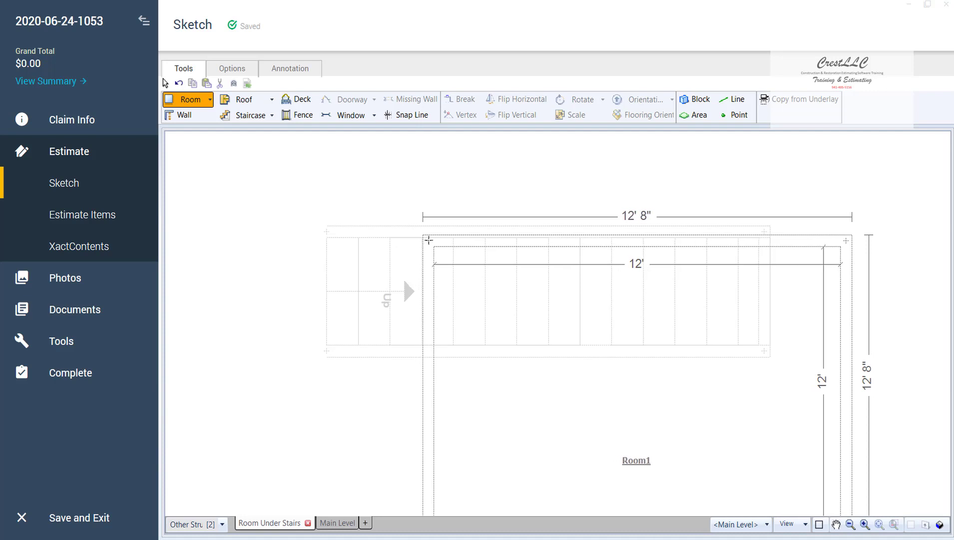
left_click(428, 240)
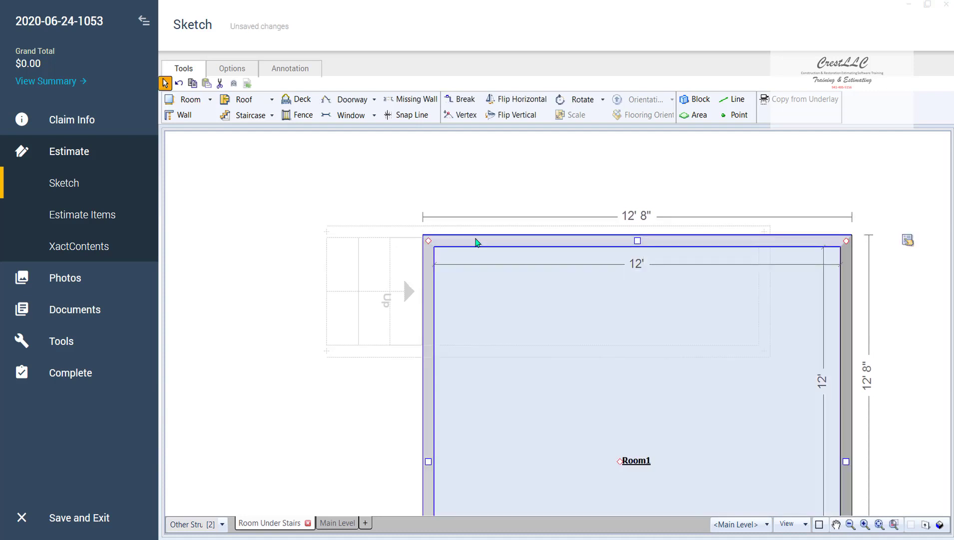
left_click_drag(636, 242, 636, 238)
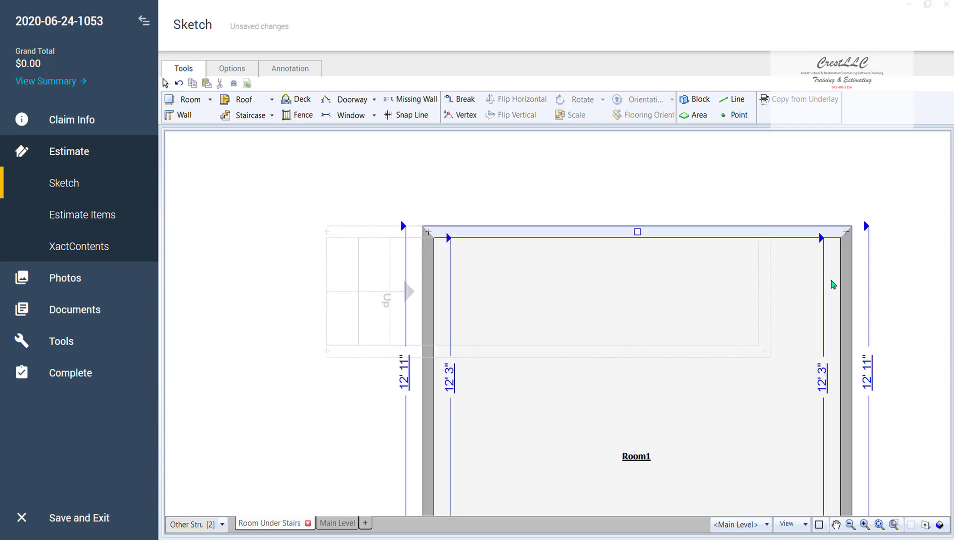
left_click(845, 296)
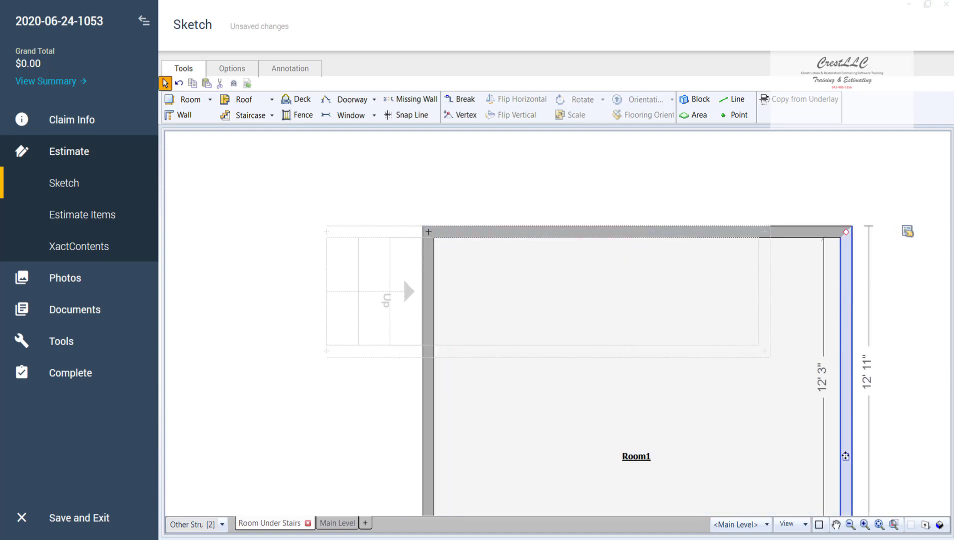
left_click_drag(845, 455, 763, 454)
- Move the room's lower wall onto the staircase's lower wall so the room is 3' deep inside
scroll(505, 324, "down", 3)
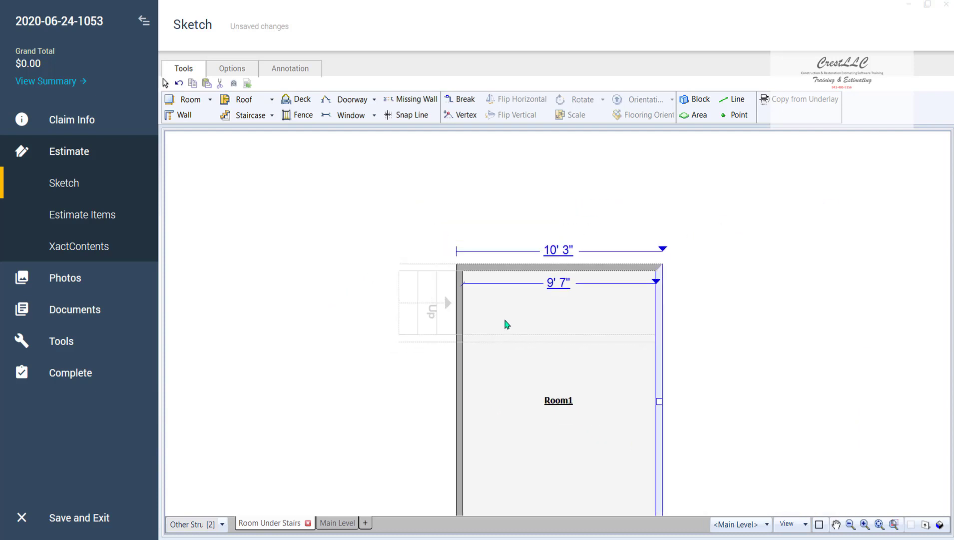
left_click(545, 489)
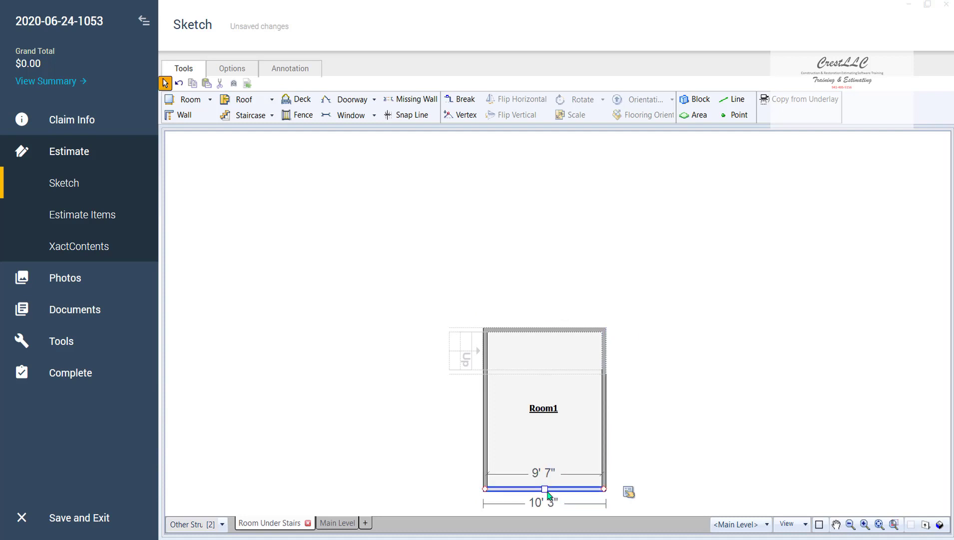
left_click_drag(544, 490, 535, 374)
scroll(514, 371, "up", 3)
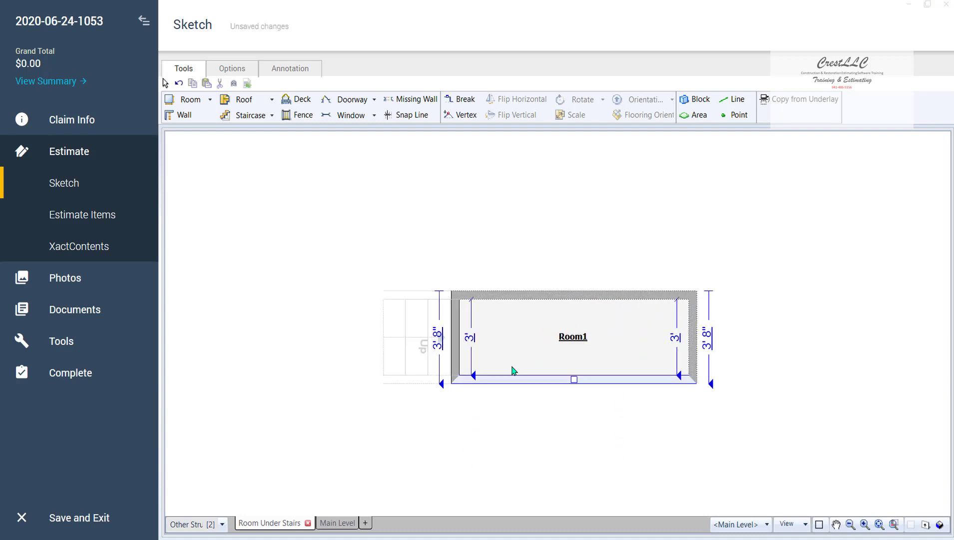
scroll(513, 371, "up", 1)
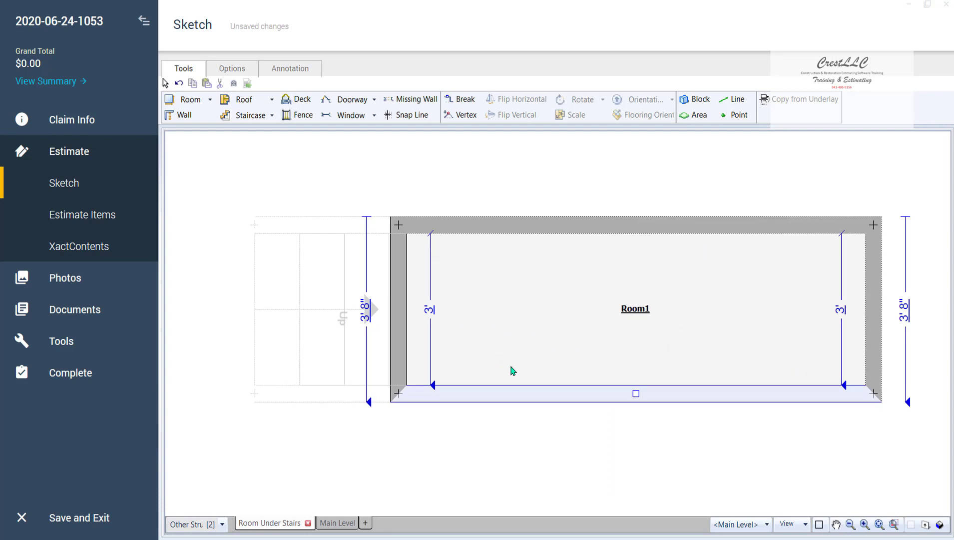
left_click(400, 322)
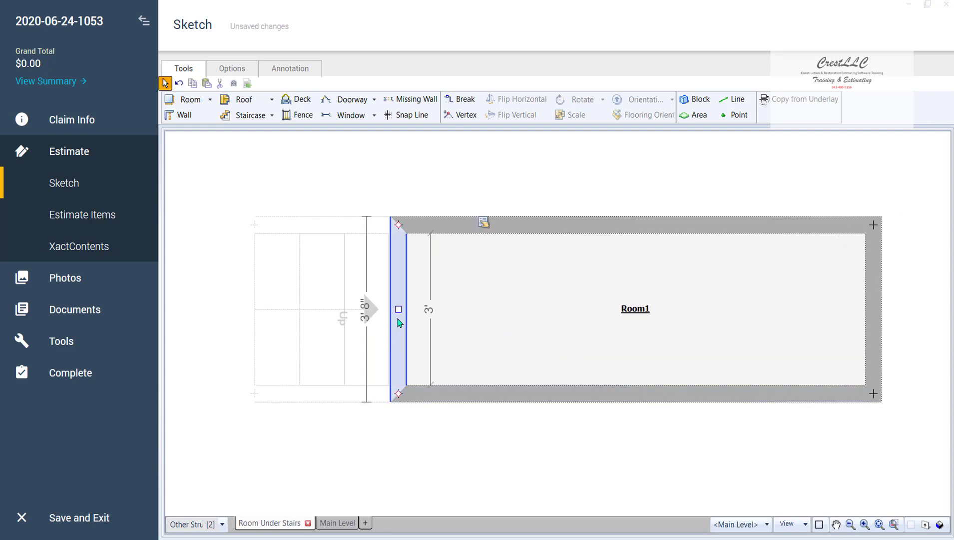
key("Escape")
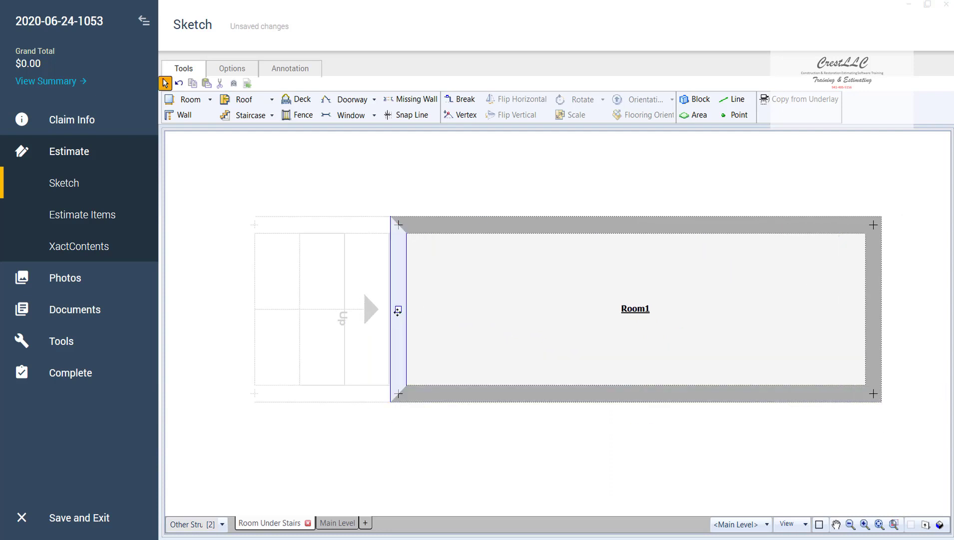
left_click_drag(396, 313, 397, 313)
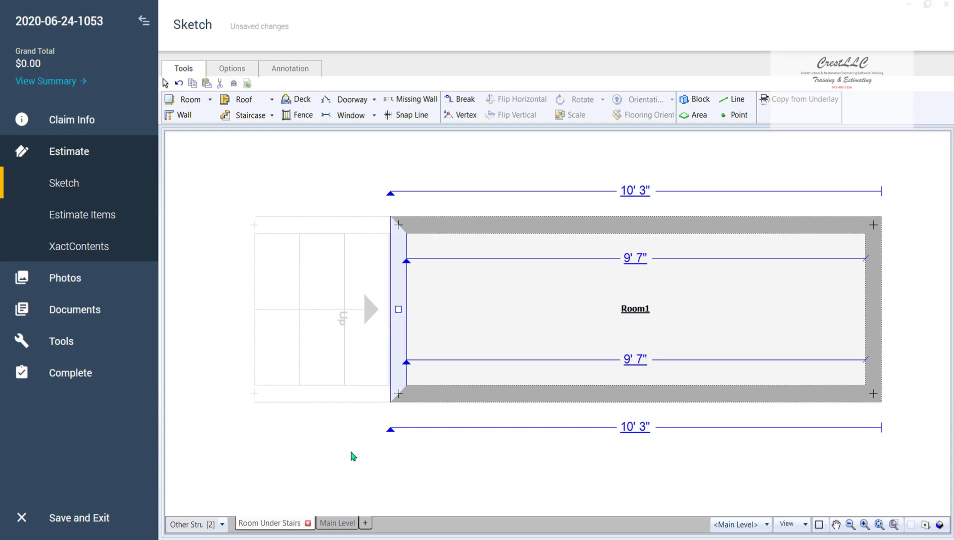
- Examine the properties and calculated variables of the staircase on the Main Level
left_click(334, 523)
double_click(539, 334)
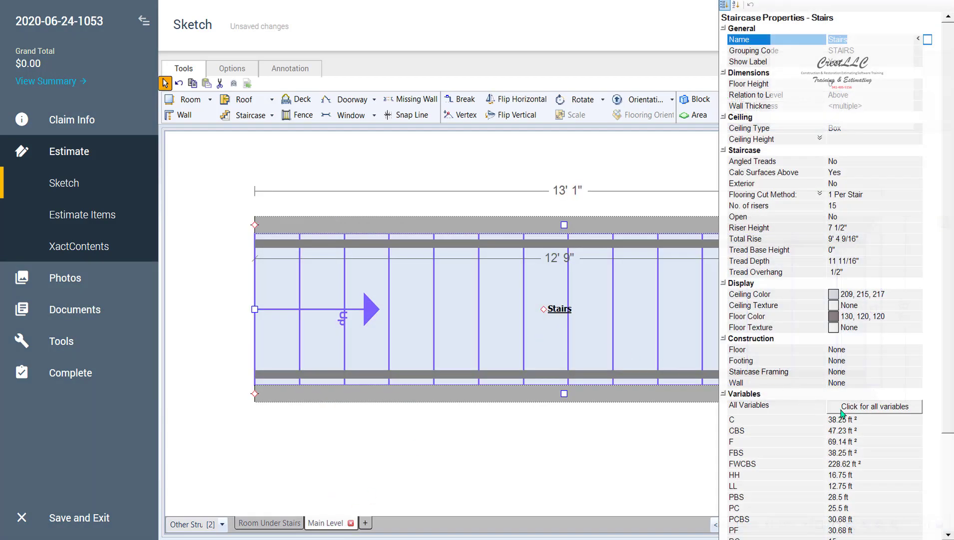
scroll(843, 414, "down", 4)
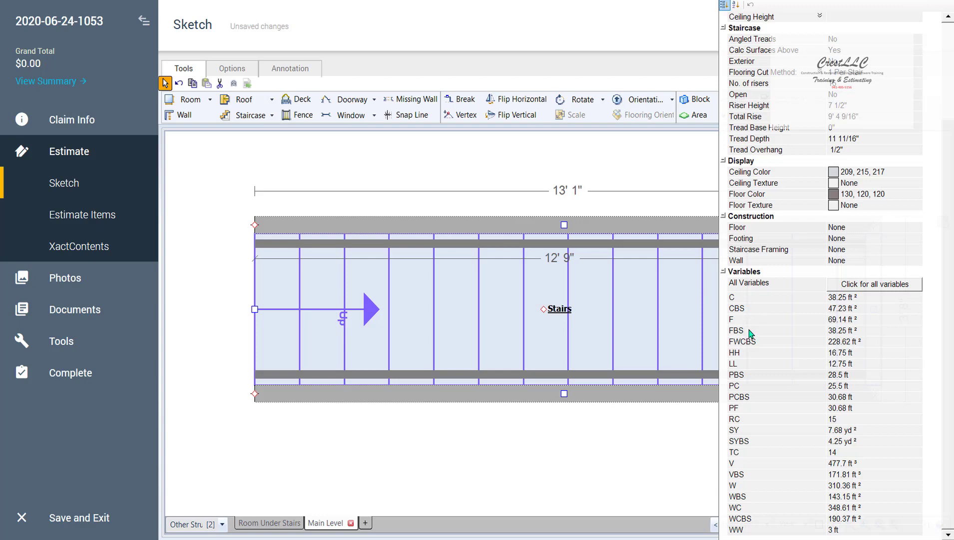
left_click(624, 445)
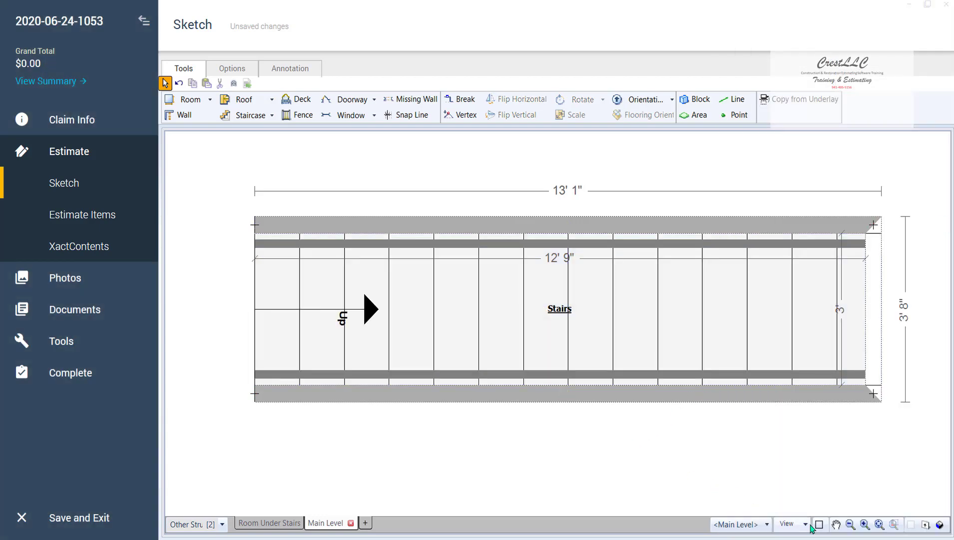
- Display the Rooms Below Stairs view of the staircase on the Main Level
left_click(805, 524)
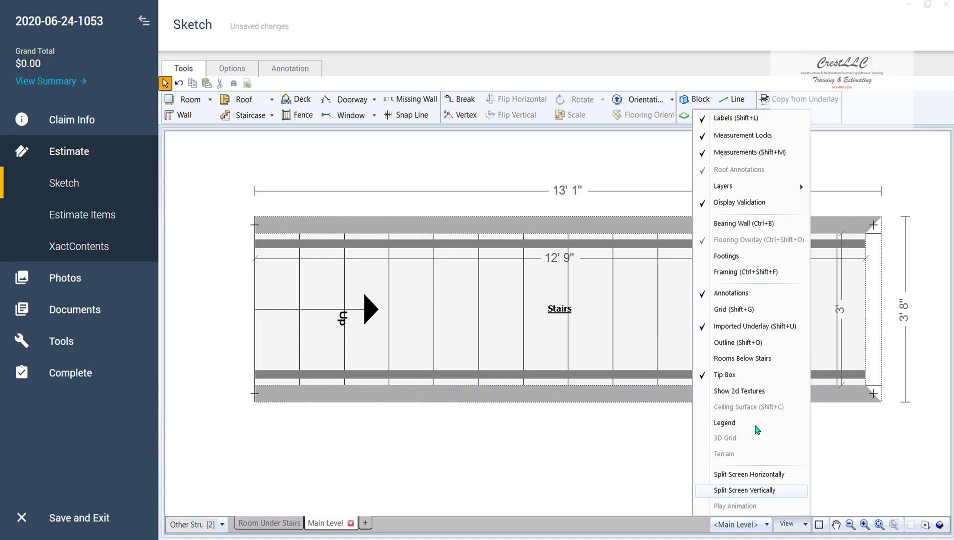
left_click(753, 359)
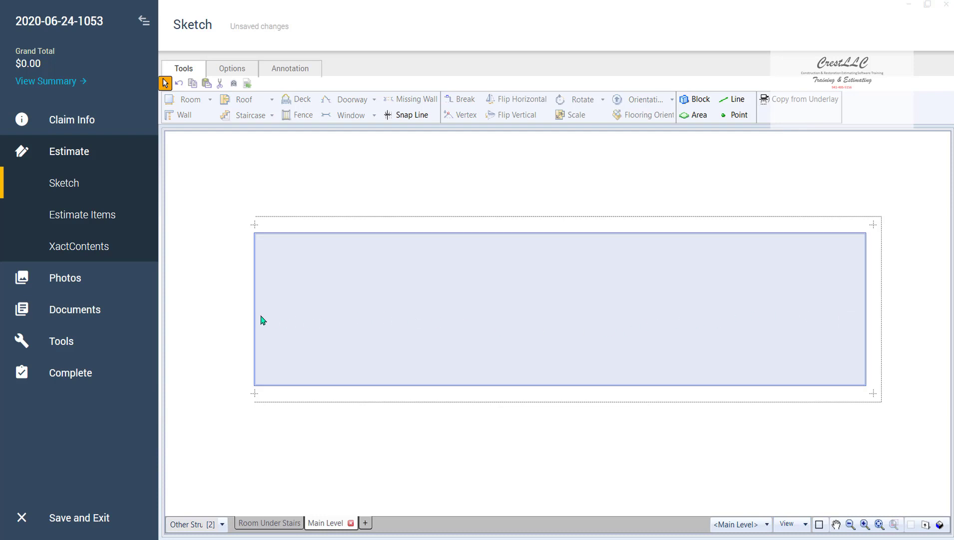
left_click(255, 321)
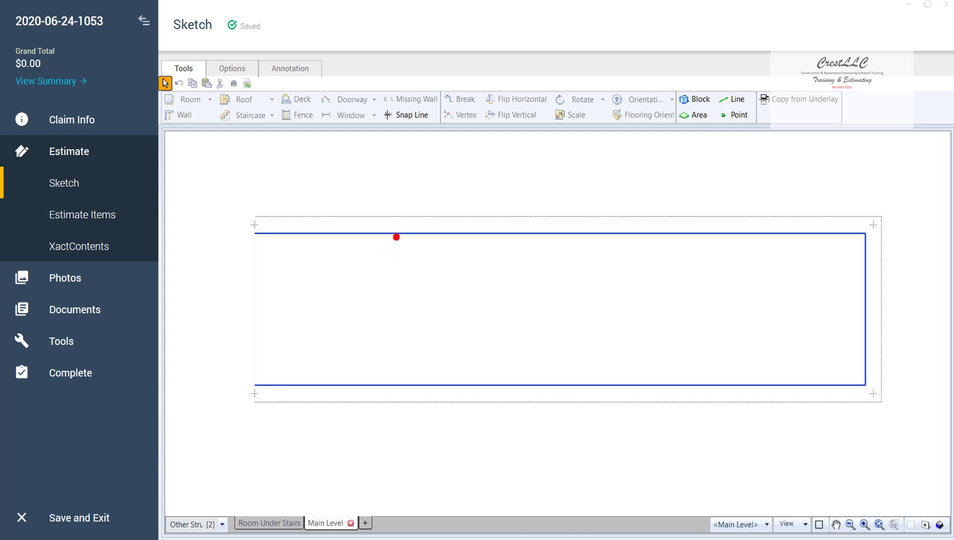
left_click_drag(396, 237, 396, 400)
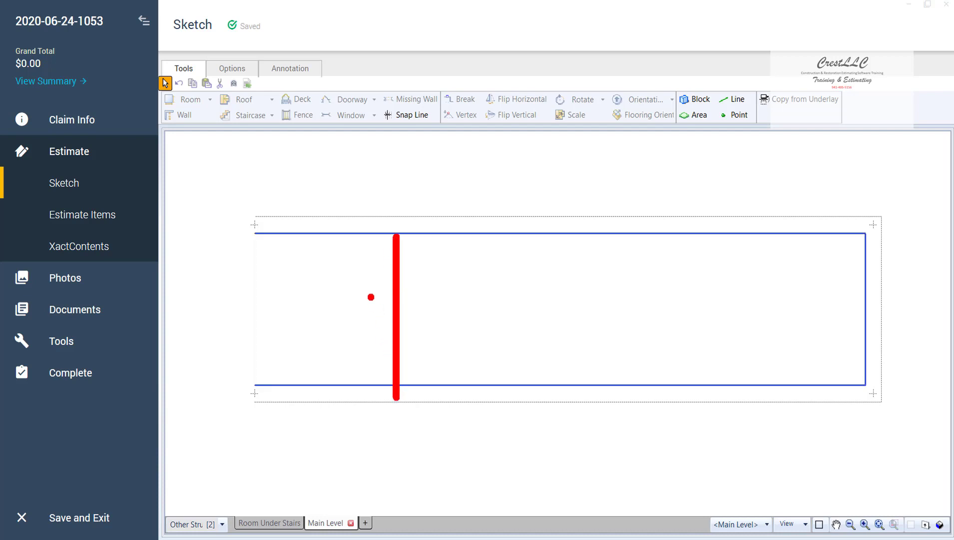
mouse_move(369, 292)
left_mouse_down()
mouse_move(299, 286)
mouse_move(332, 298)
left_mouse_up()
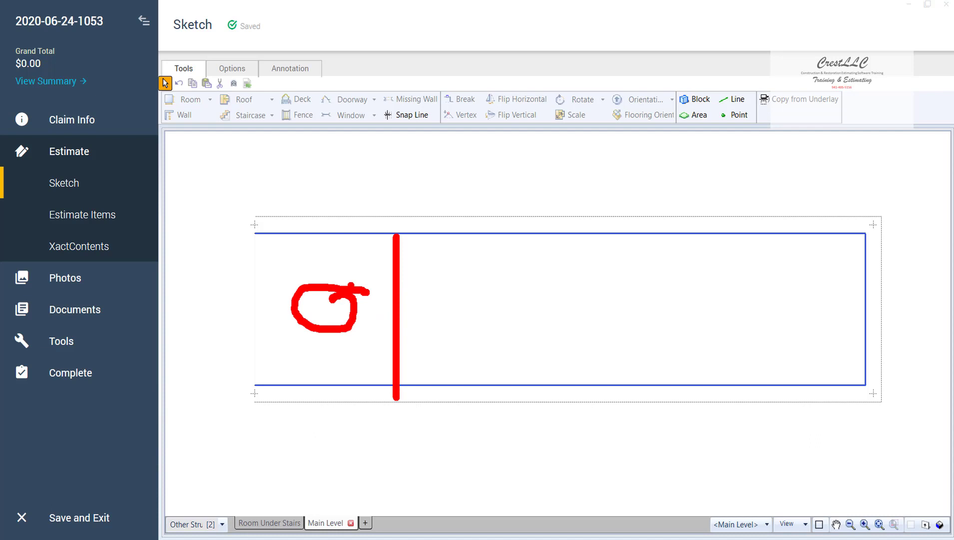
- Turn off the Rooms Below Stairs display so the Main Level shows the staircase itself
key("Escape")
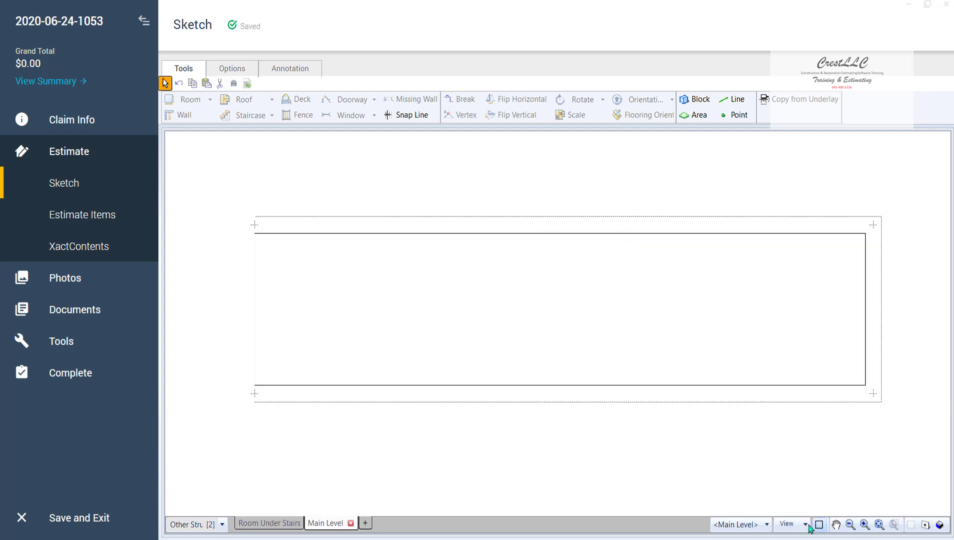
left_click(805, 524)
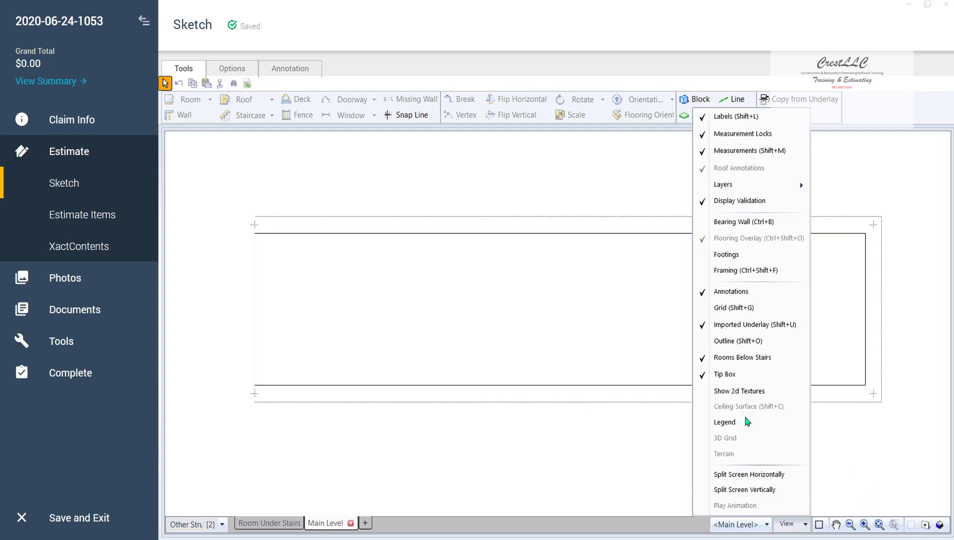
left_click(734, 358)
left_click(560, 438)
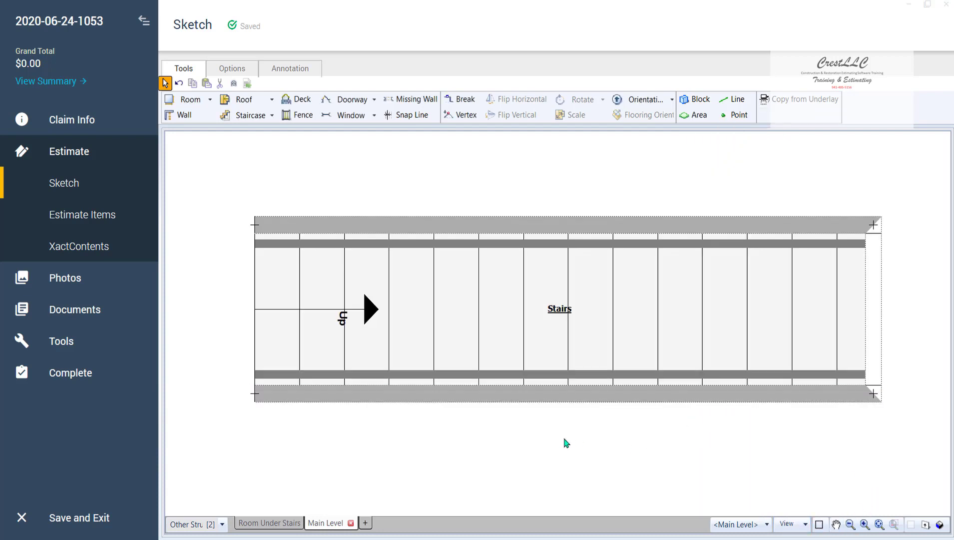
left_click(674, 295)
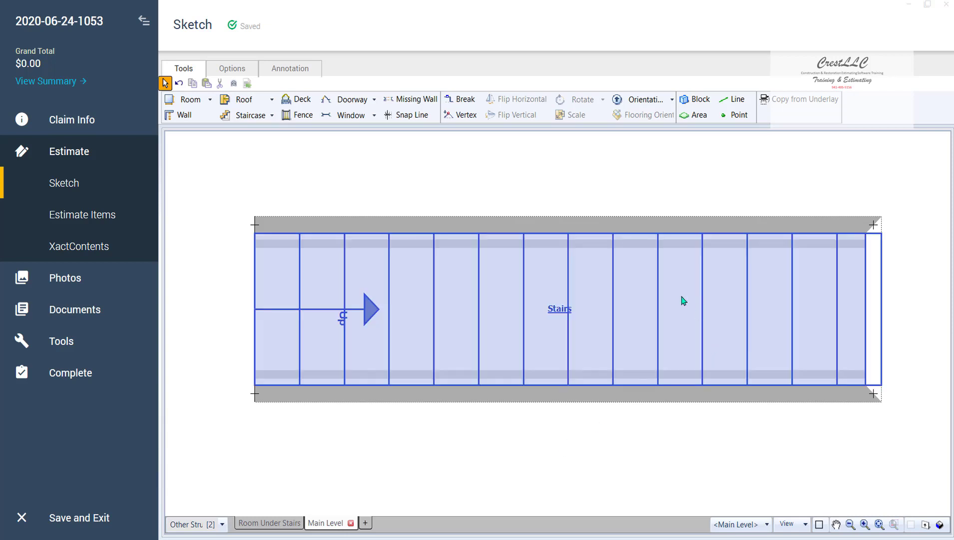
left_click(538, 433)
- Give the room on the Room Under Stairs level a Sloped ceiling, oriented to rise from its left wall toward the right wall
left_click(272, 521)
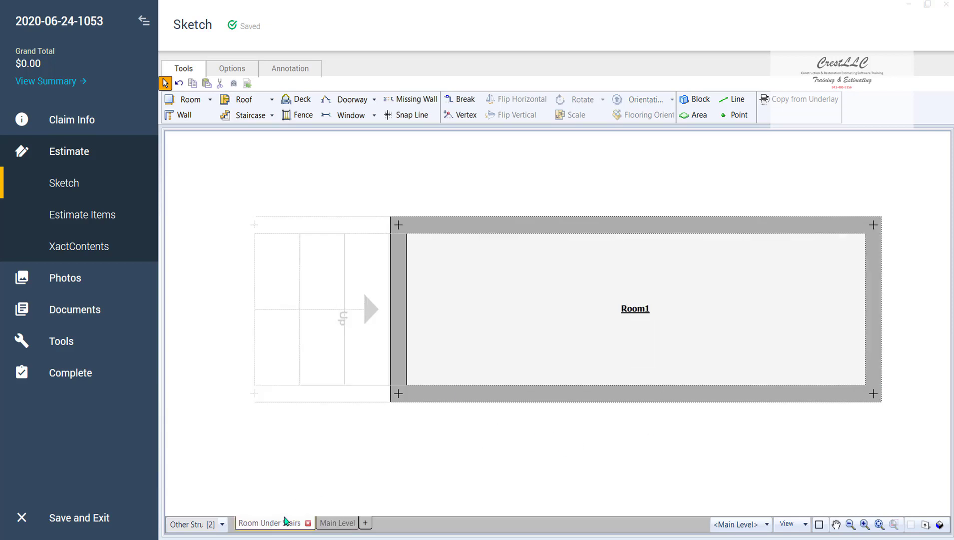
left_click(613, 310)
double_click(601, 314)
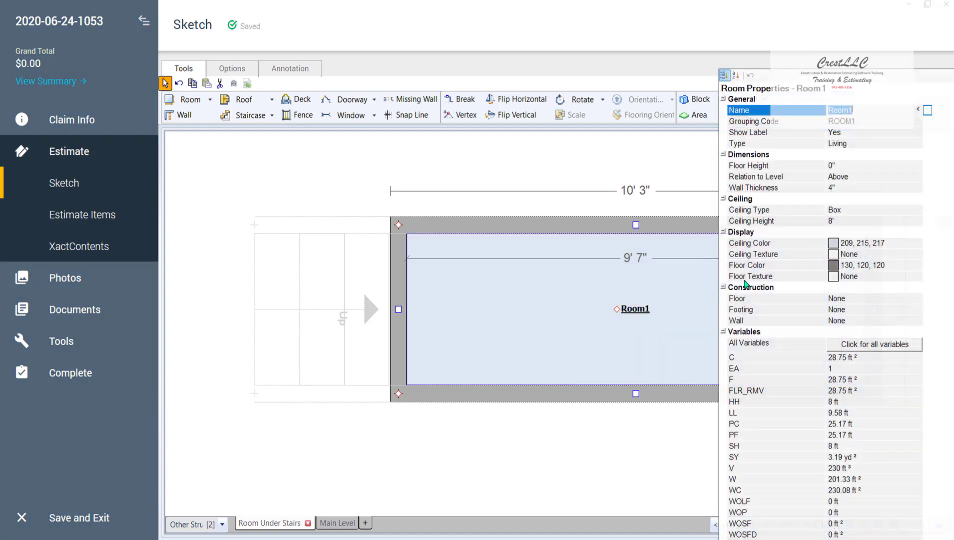
left_click(852, 212)
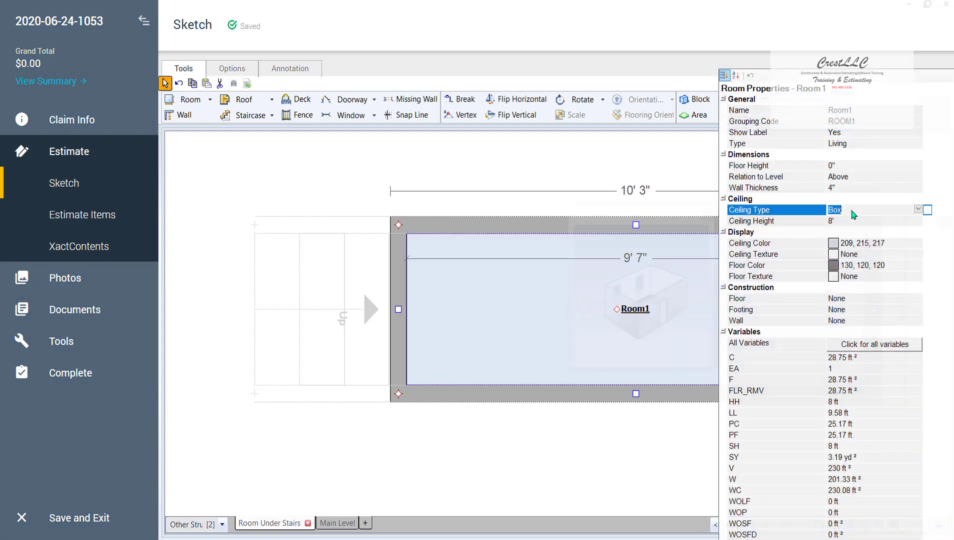
left_click(918, 209)
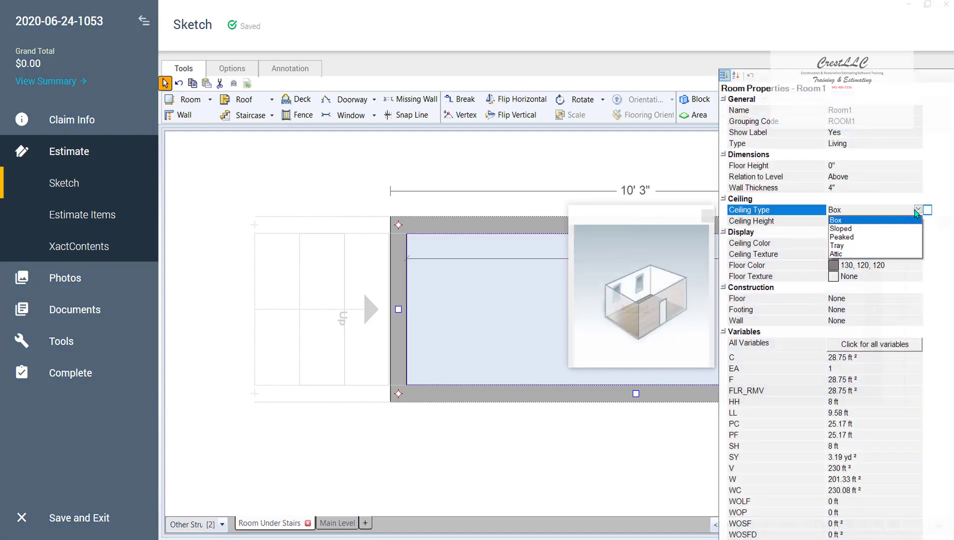
left_click(852, 229)
left_click(614, 448)
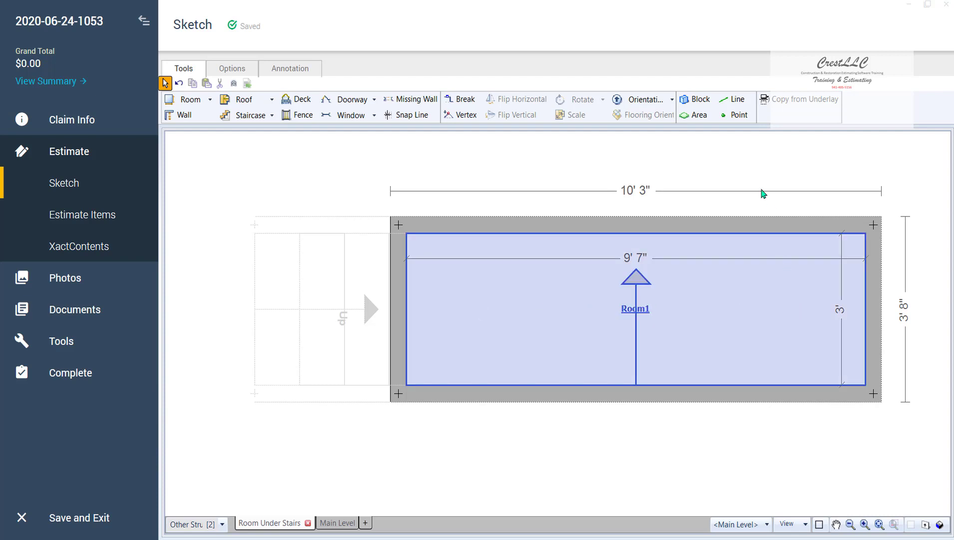
left_click(653, 100)
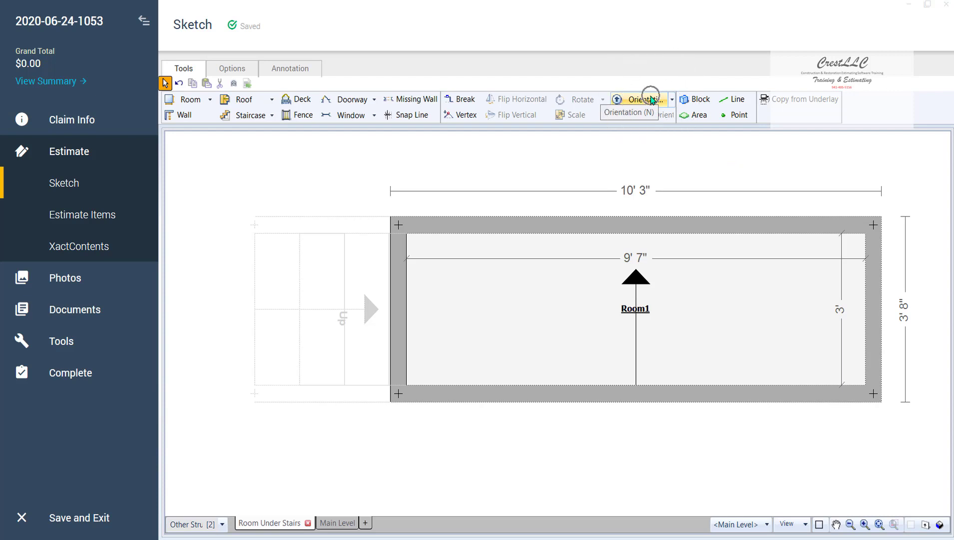
left_click(425, 308)
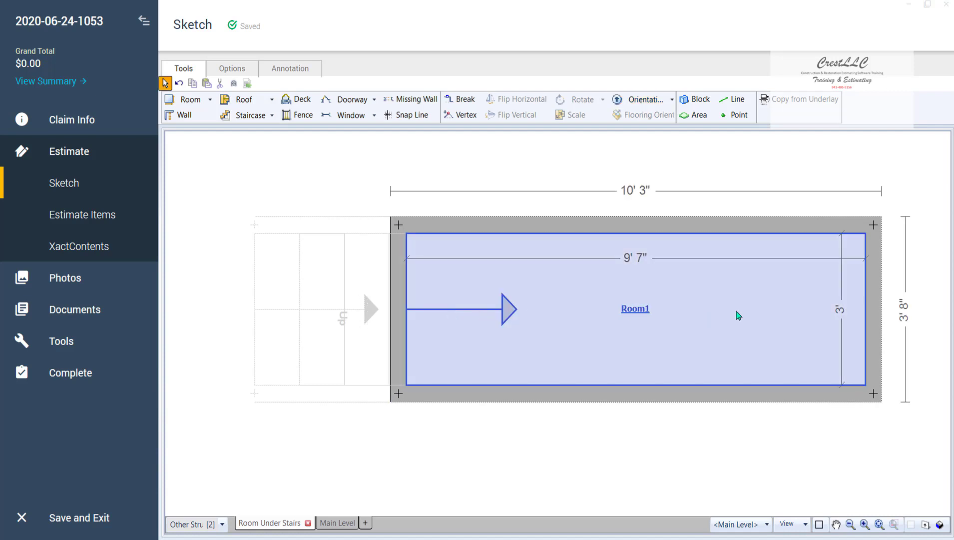
- Set the sloped room's short wall height to 2' 6" and its tall wall height to 8' 4"
left_click(651, 316)
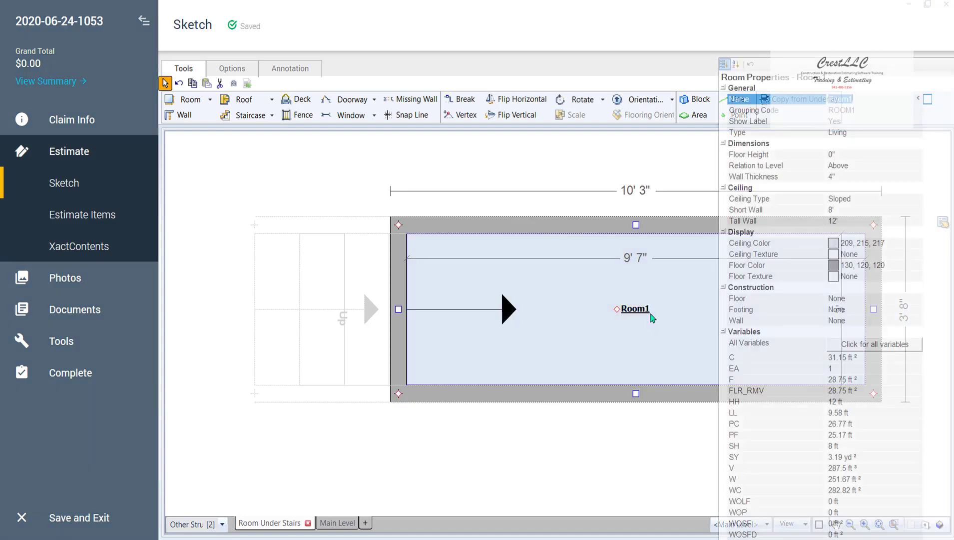
left_click(843, 211)
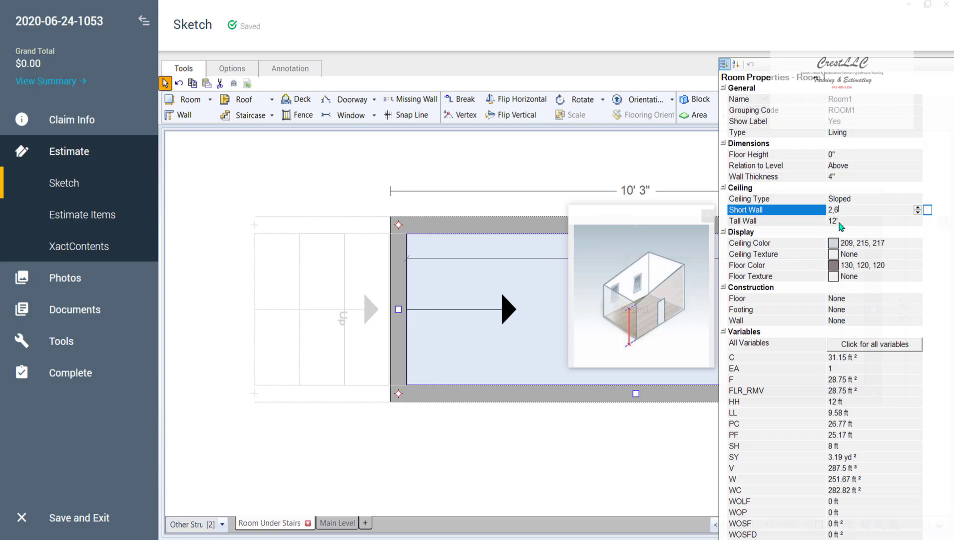
left_click(839, 222)
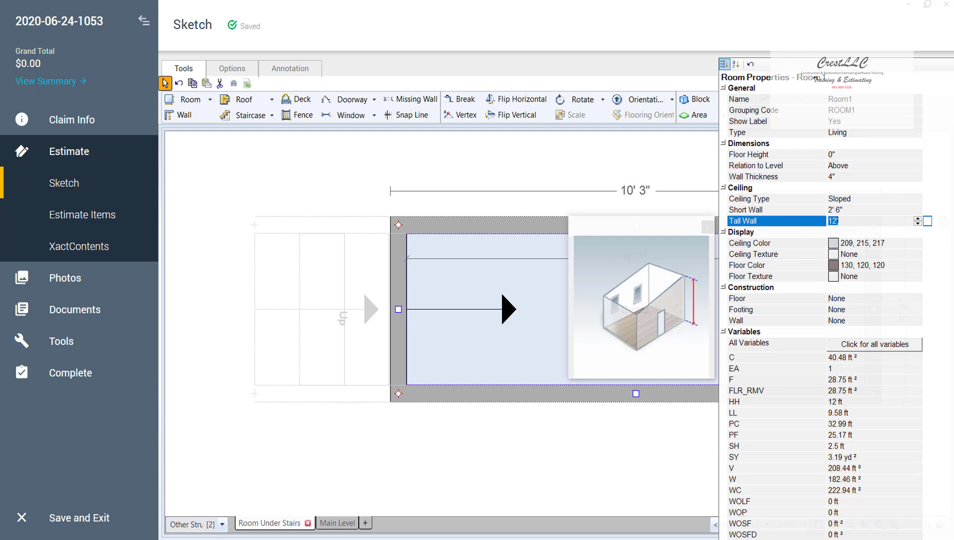
left_click(839, 221)
left_click_drag(846, 220, 812, 223)
left_click(662, 158)
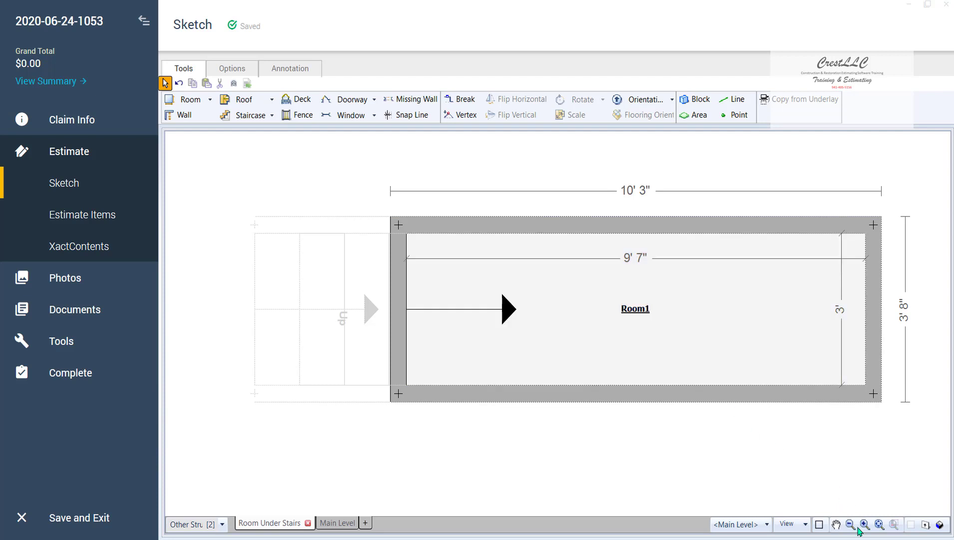
- Check the sloped room in 3D from the side, alone and together with the staircase in All Levels
left_click(939, 524)
left_click_drag(747, 438, 709, 226)
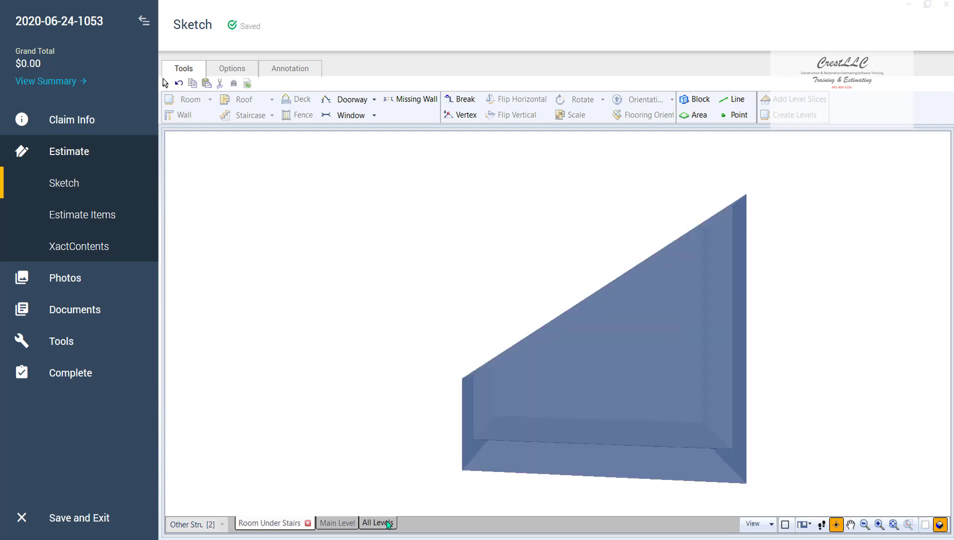
left_click(378, 523)
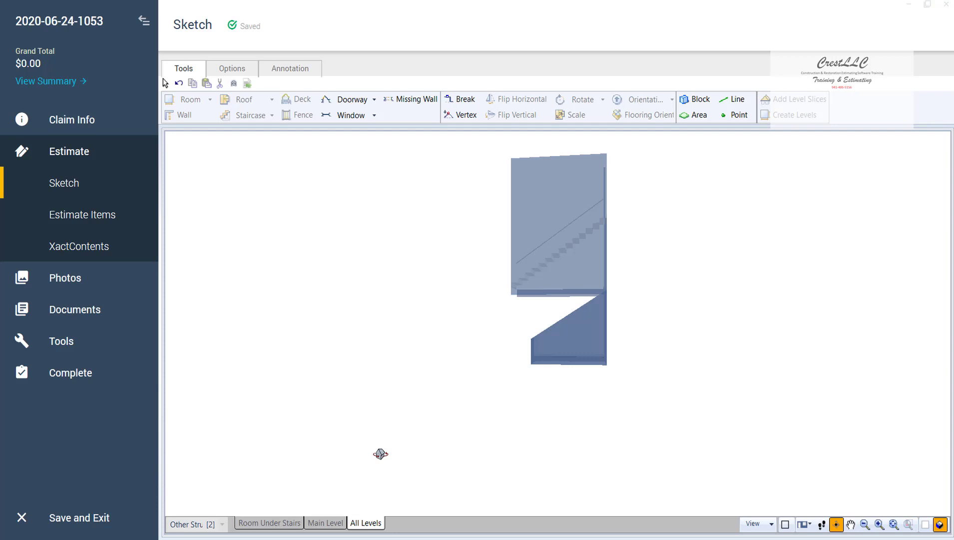
key("Escape")
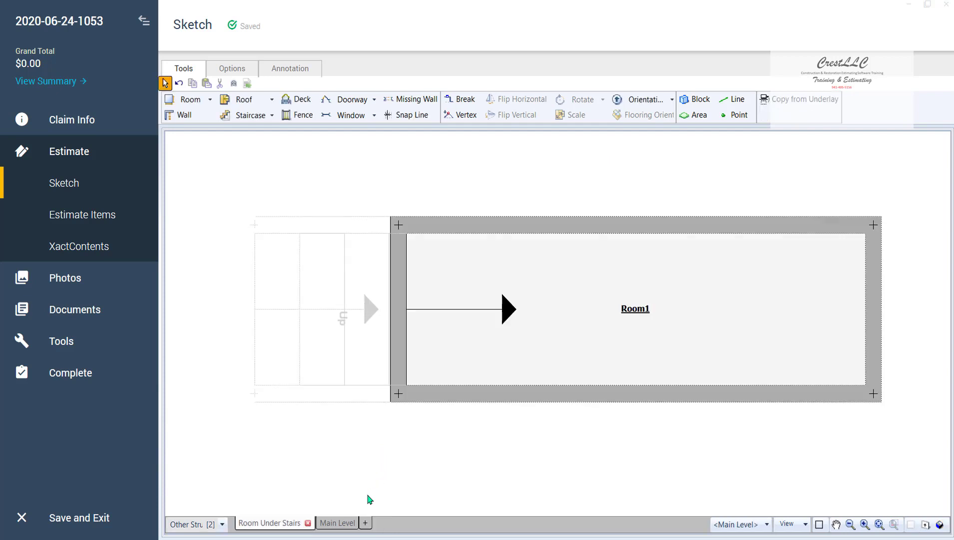
- Set the elevation of the Main Level to 100' in its level properties
right_click(337, 526)
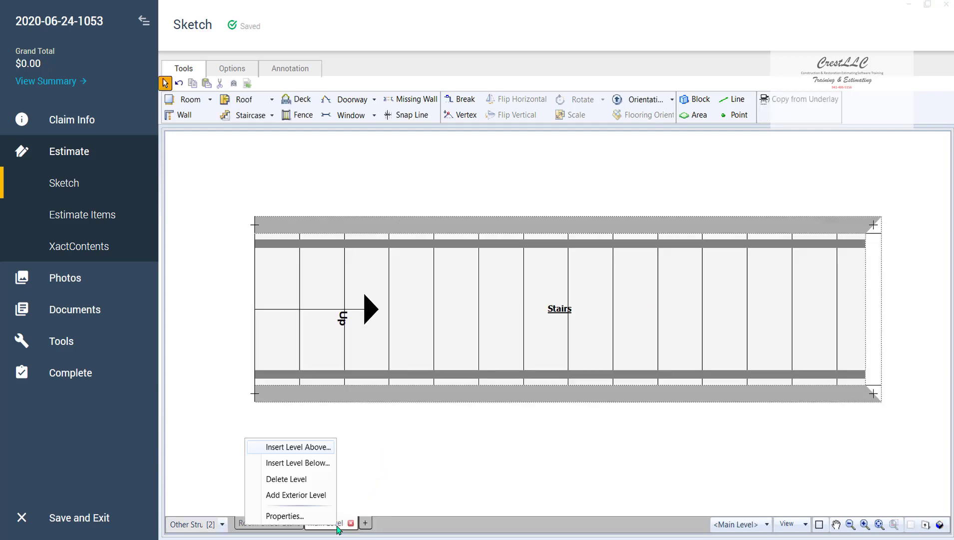
left_click(285, 515)
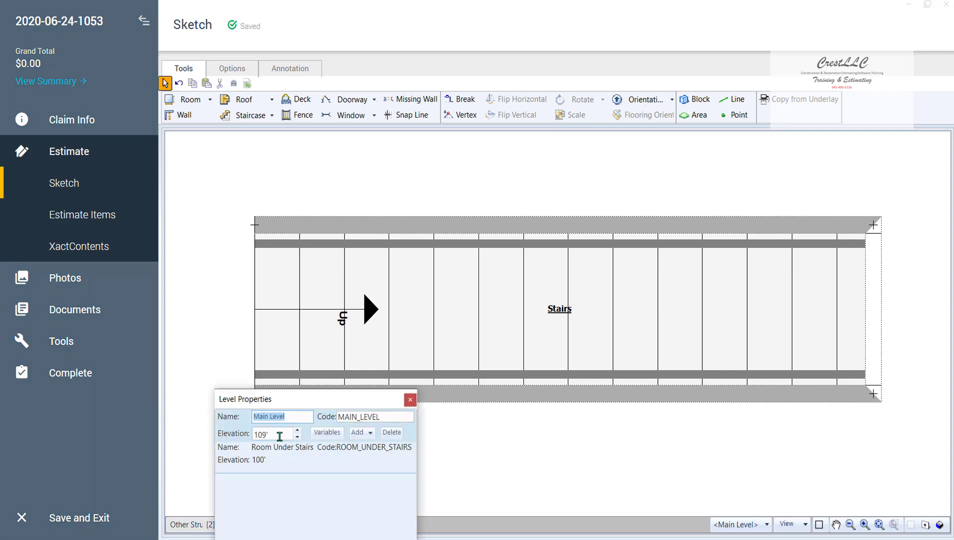
left_click_drag(272, 433, 255, 438)
type("100")
left_click(410, 400)
- Examine in 3D how the staircase and the room beneath it line up across all levels
key("F6")
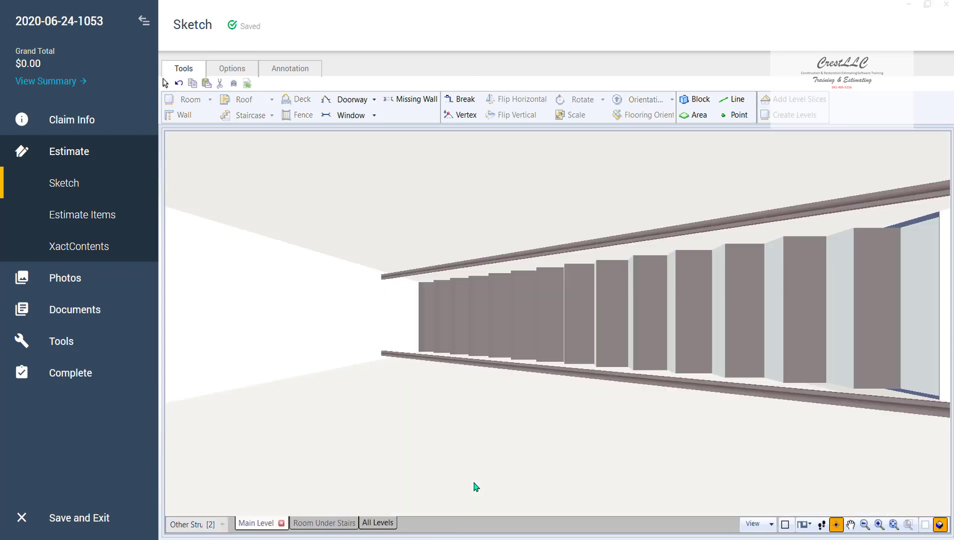
left_click_drag(476, 487, 489, 346)
left_click(376, 522)
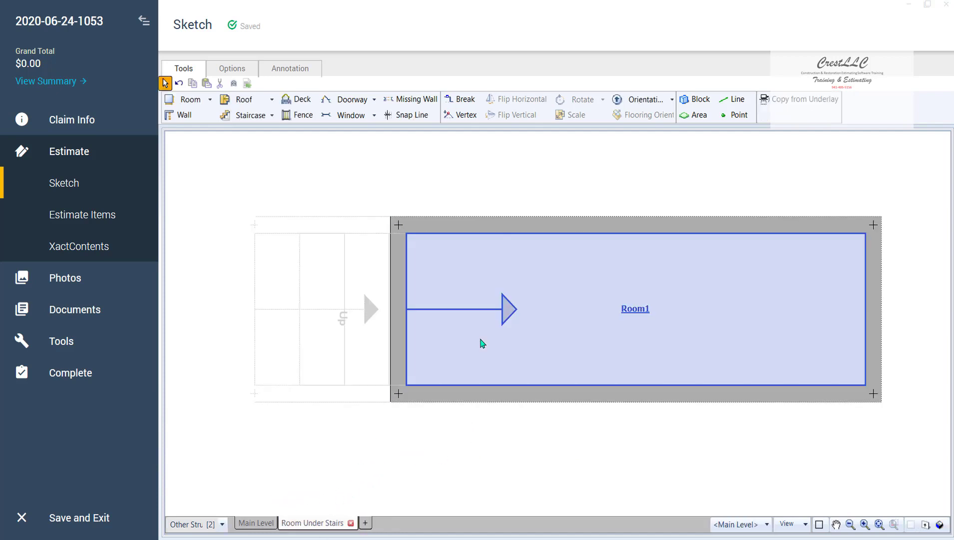
- Set the short wall height of the room under the stairs to 2'
double_click(576, 340)
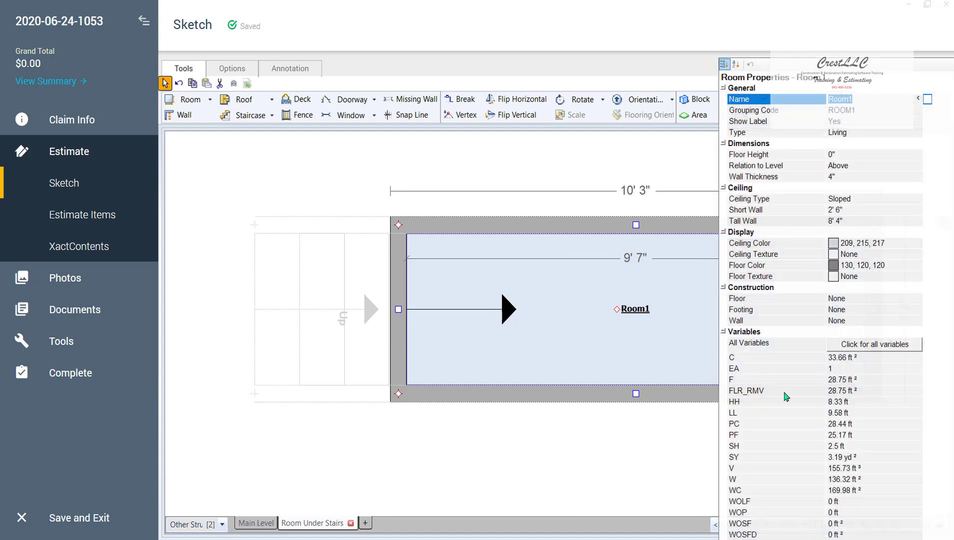
left_click(836, 210)
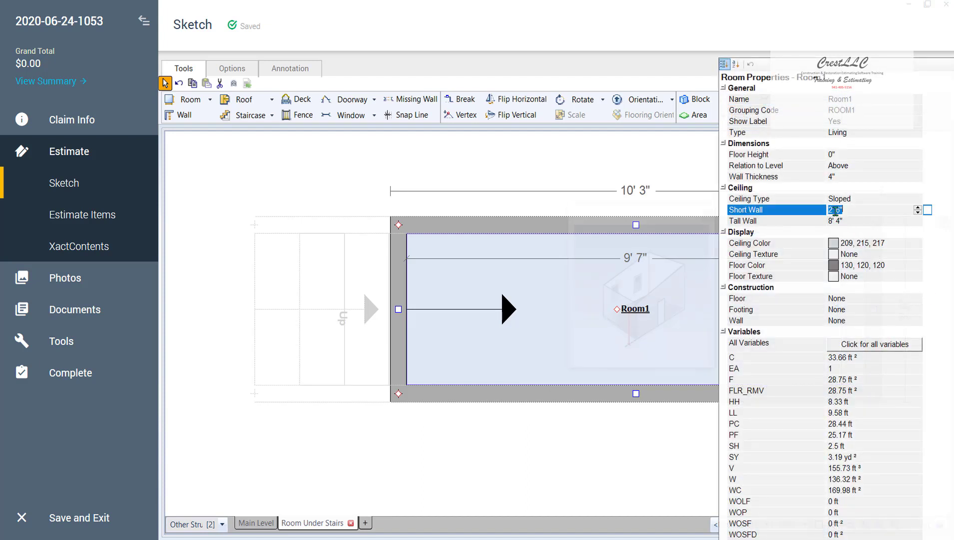
type("2'")
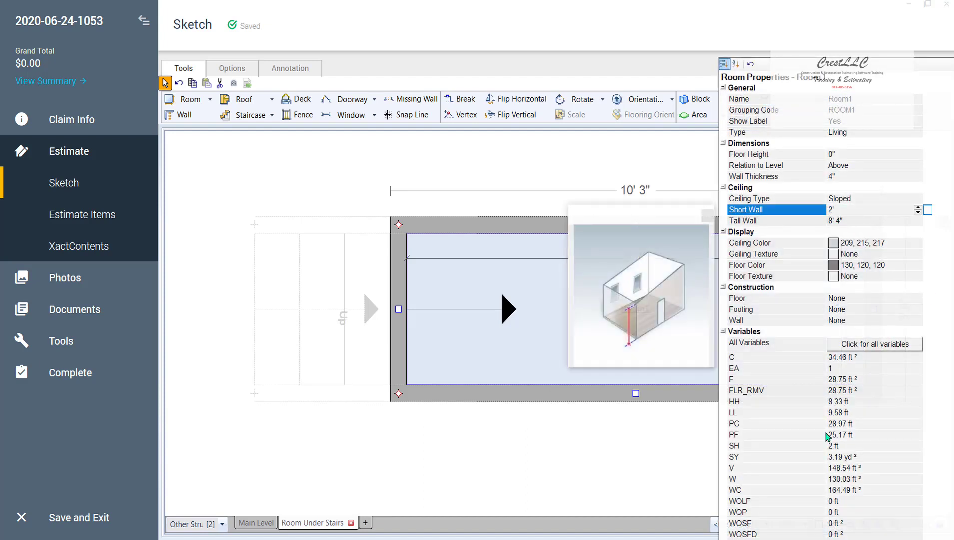
double_click(595, 459)
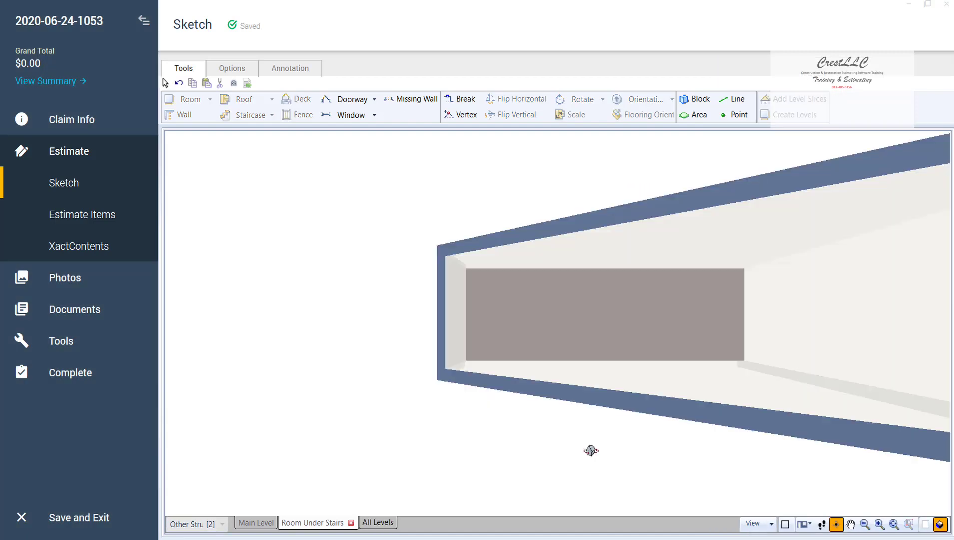
- Inspect the side profile of the lowered room in 3D and its fit under the stair treads with all levels displayed
left_click_drag(599, 334, 598, 209)
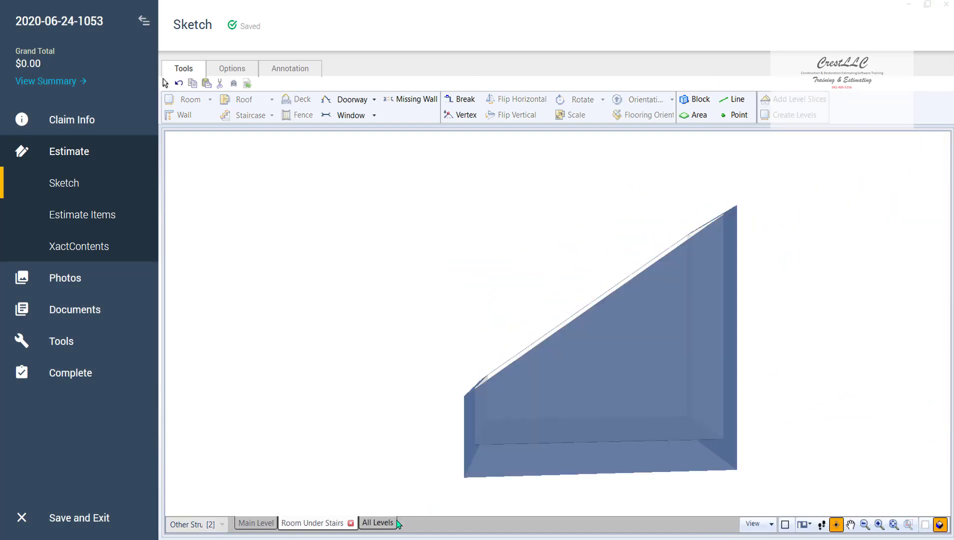
left_click(392, 523)
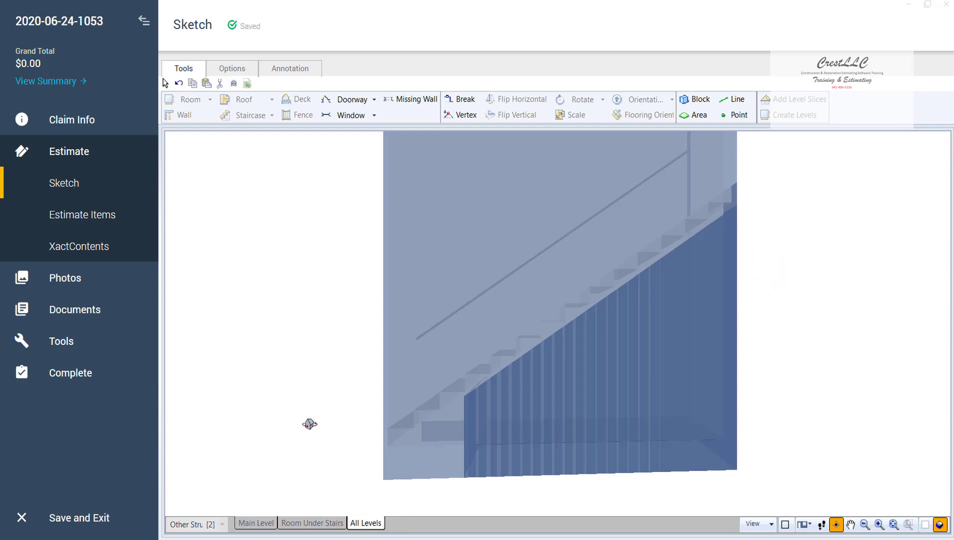
key("Escape")
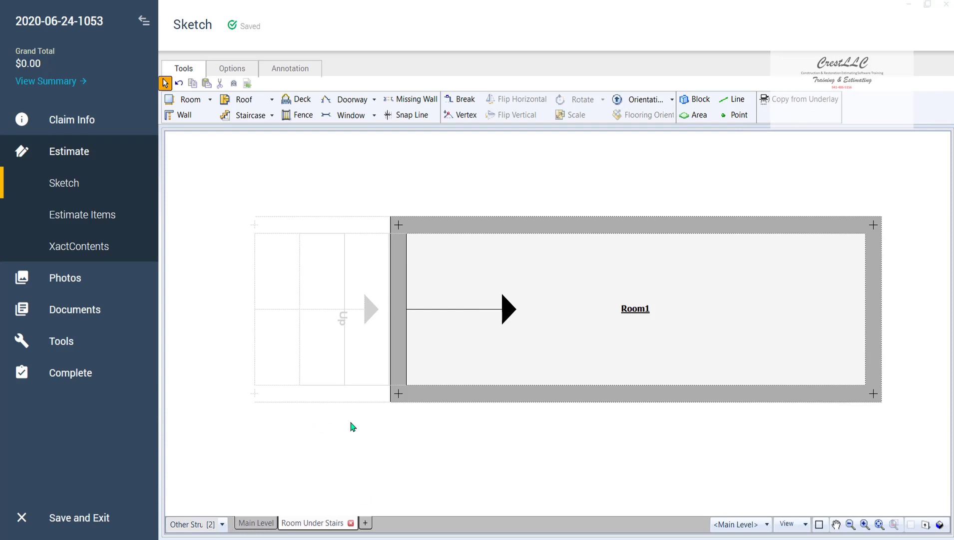
- Place a 2' 6" wide doorway near the right end of the room's lower wall and flip it vertically to swing outward
key("d")
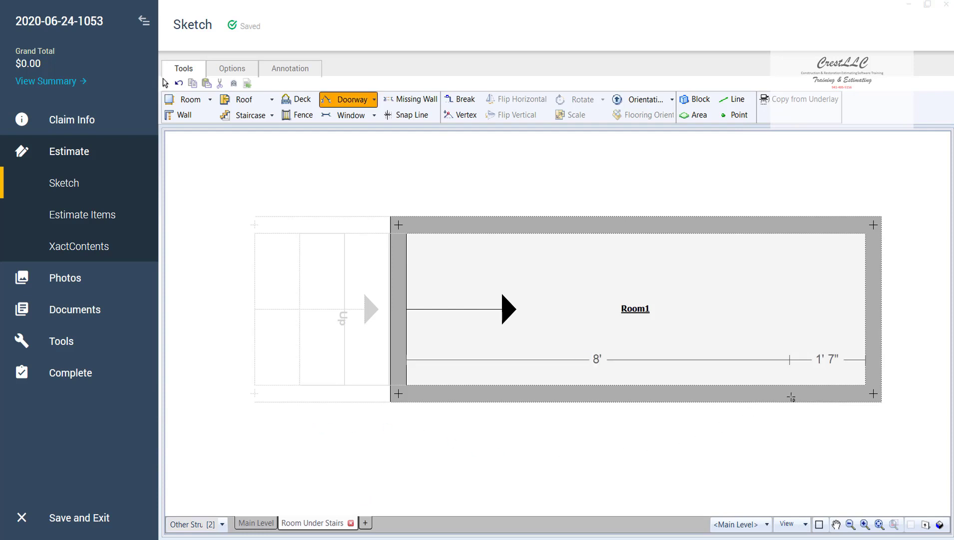
left_click(801, 395)
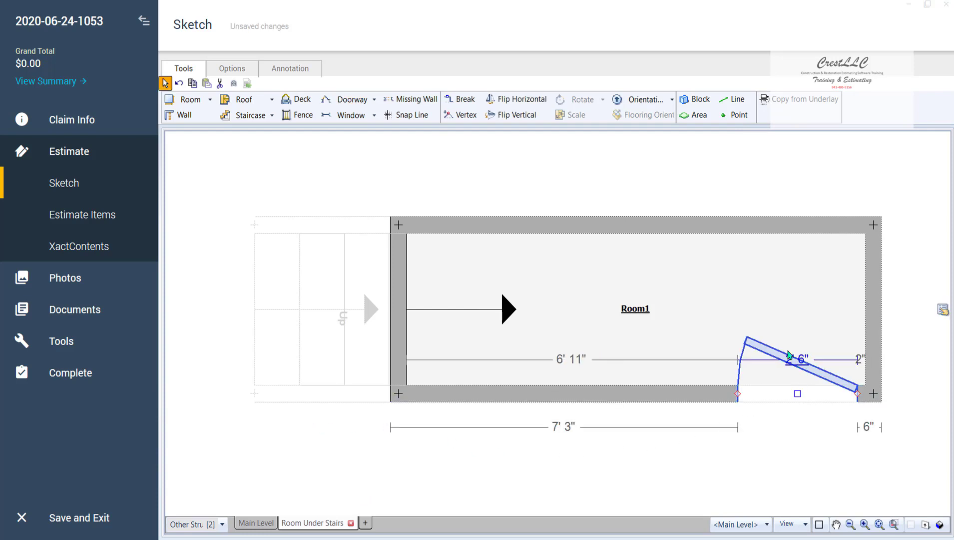
left_click(493, 116)
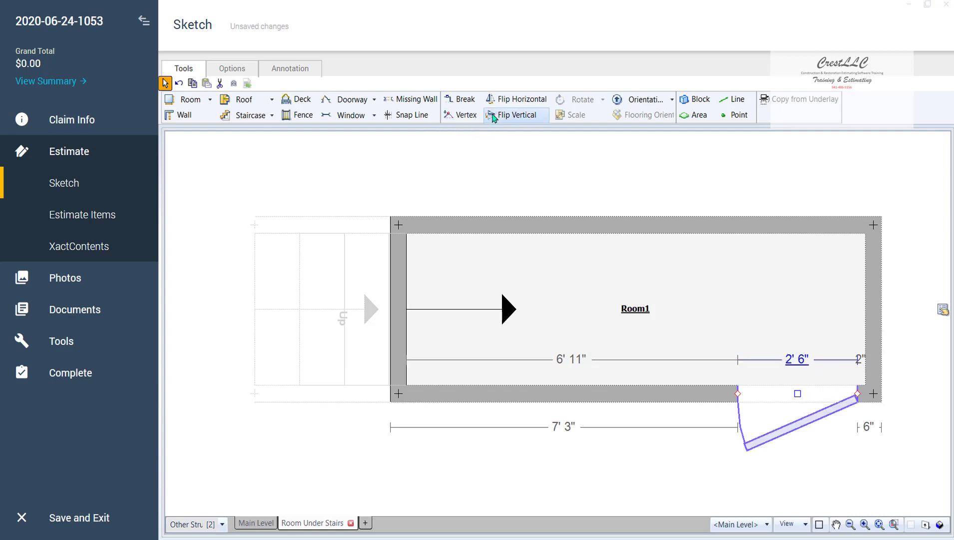
left_click(495, 484)
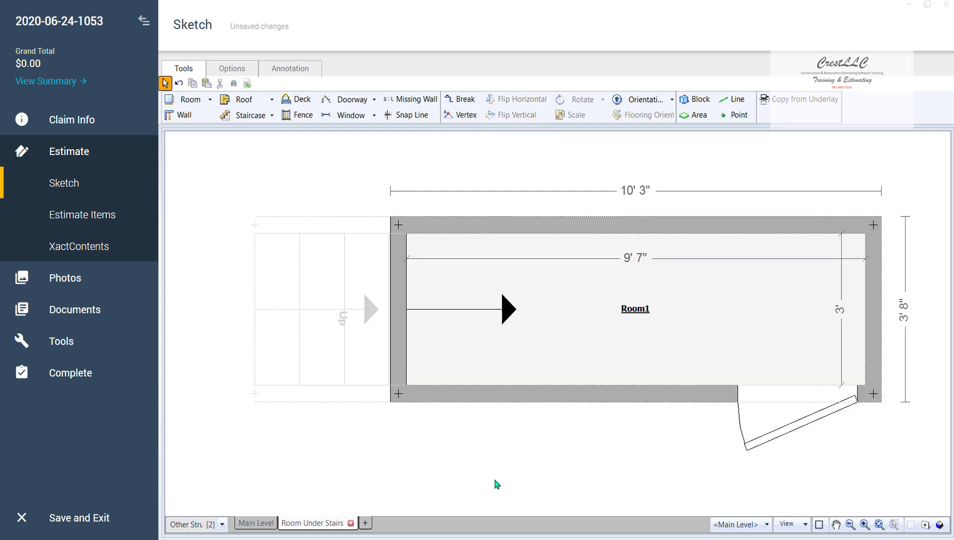
- View the room with its door in 3D from the side, then together with the staircase in All Levels
key("F9")
scroll(495, 483, "down", 3)
left_click_drag(532, 489, 530, 283)
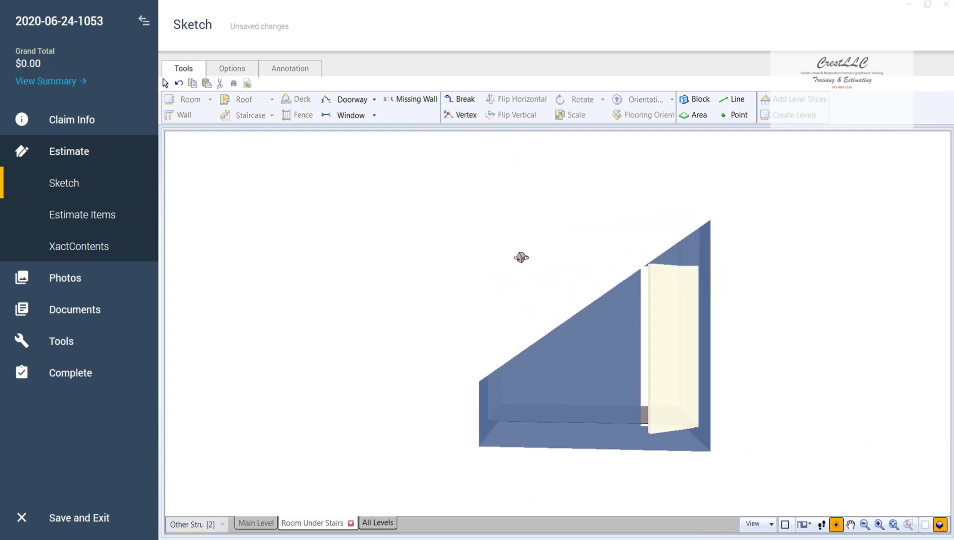
left_click(381, 522)
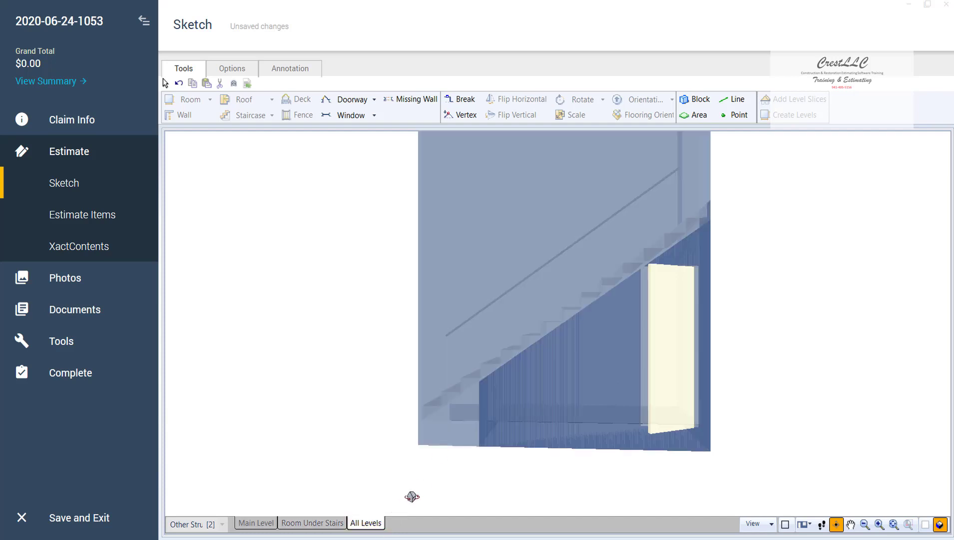
- Lower the top of the under-stairs room's door and narrow the door to about 2' 2" wide in the 3D view
left_click(669, 344)
left_click_drag(669, 261, 669, 274)
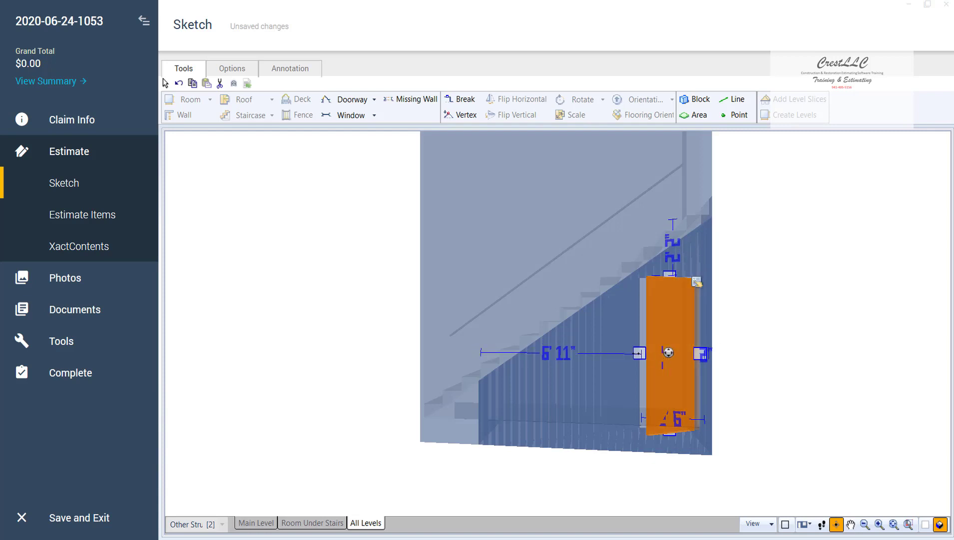
left_click_drag(639, 354, 648, 353)
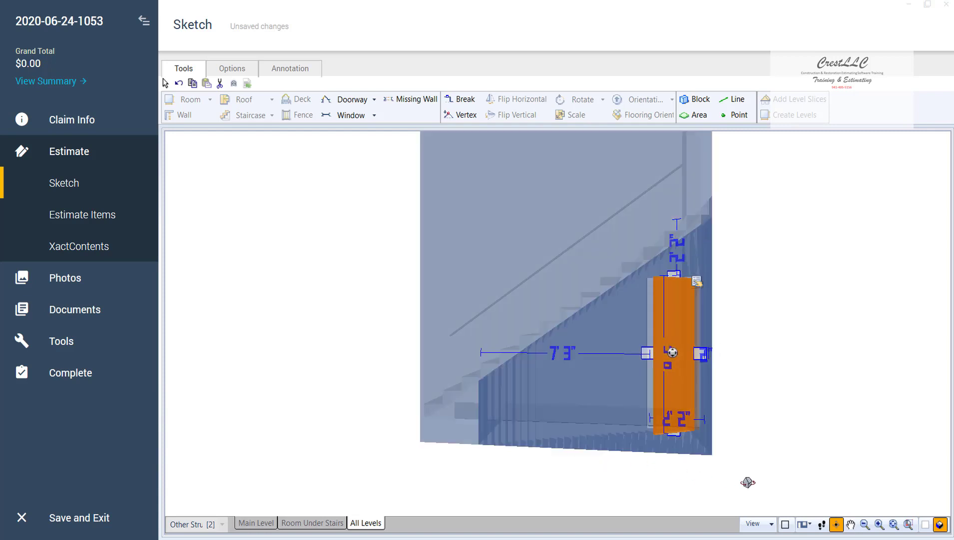
mouse_move(754, 479)
left_mouse_down()
mouse_move(805, 471)
mouse_move(771, 477)
mouse_move(901, 481)
mouse_move(906, 463)
mouse_move(920, 458)
mouse_move(890, 450)
mouse_move(752, 466)
mouse_move(790, 430)
left_mouse_up()
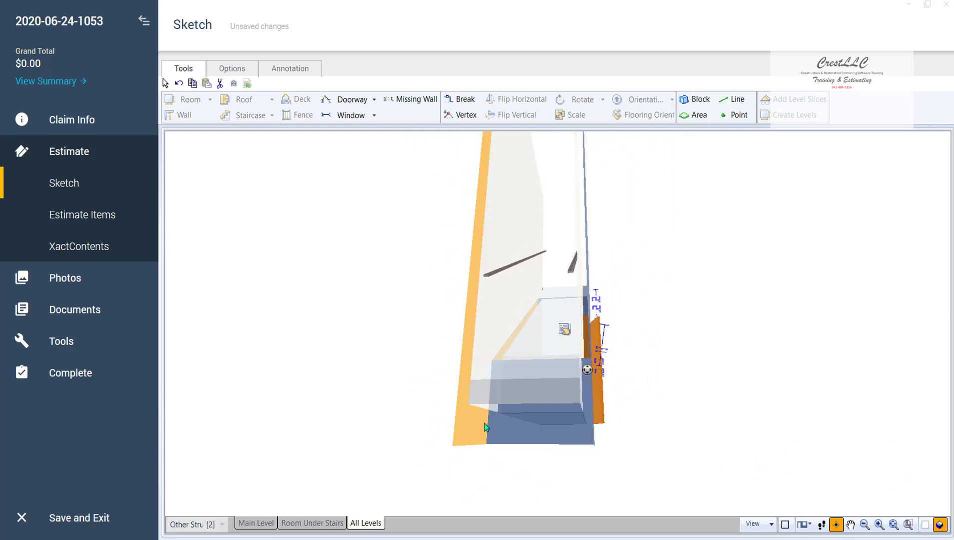
left_click_drag(640, 442, 496, 441)
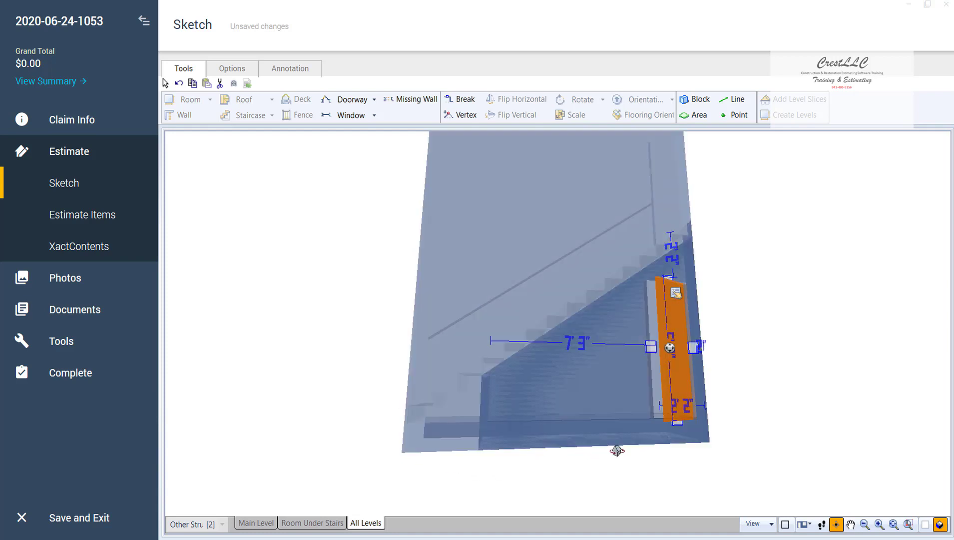
key("Escape")
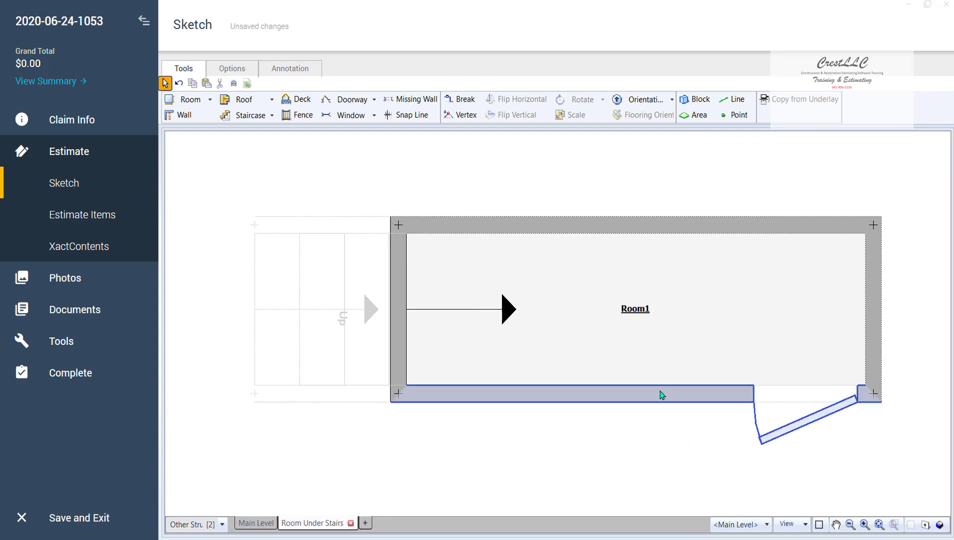
- Turn off Extend Exterior Surfaces for all four walls of the room under the stairs
left_click(640, 395)
left_click(879, 330, "ctrl")
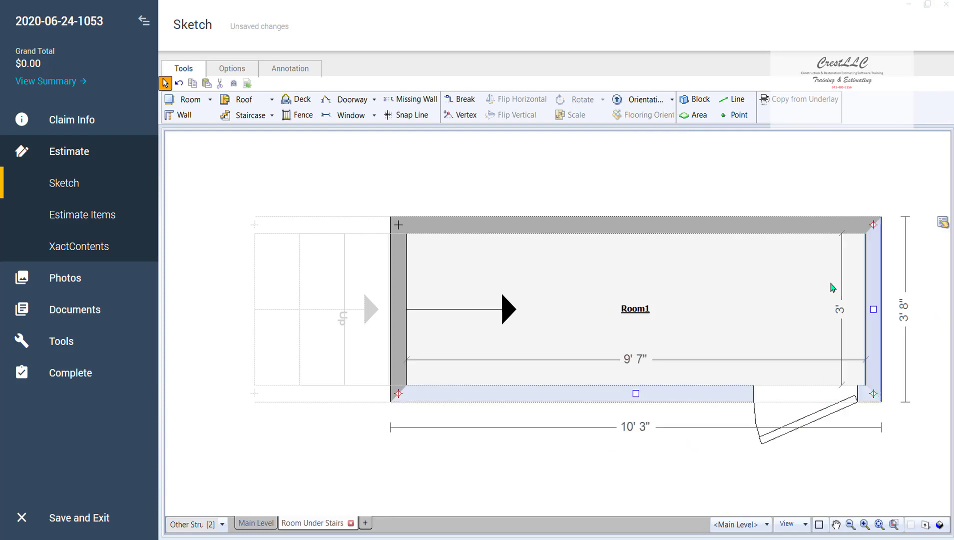
left_click(743, 230, "ctrl")
left_click(400, 311)
left_click(565, 344)
left_click(943, 221)
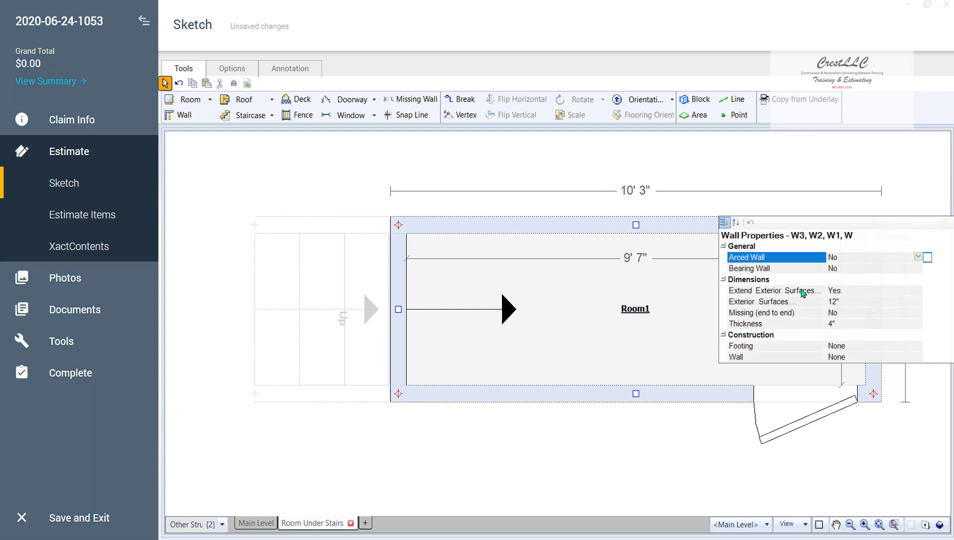
left_click(840, 293)
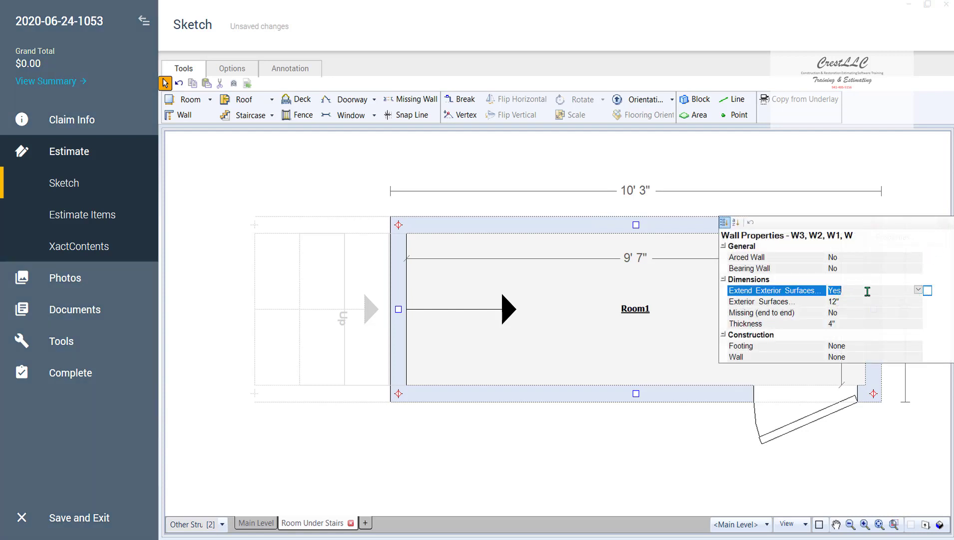
double_click(849, 292)
left_click(475, 456)
- Set Extend Exterior Surfaces to No for the three staircase walls on the Main Level
left_click(255, 521)
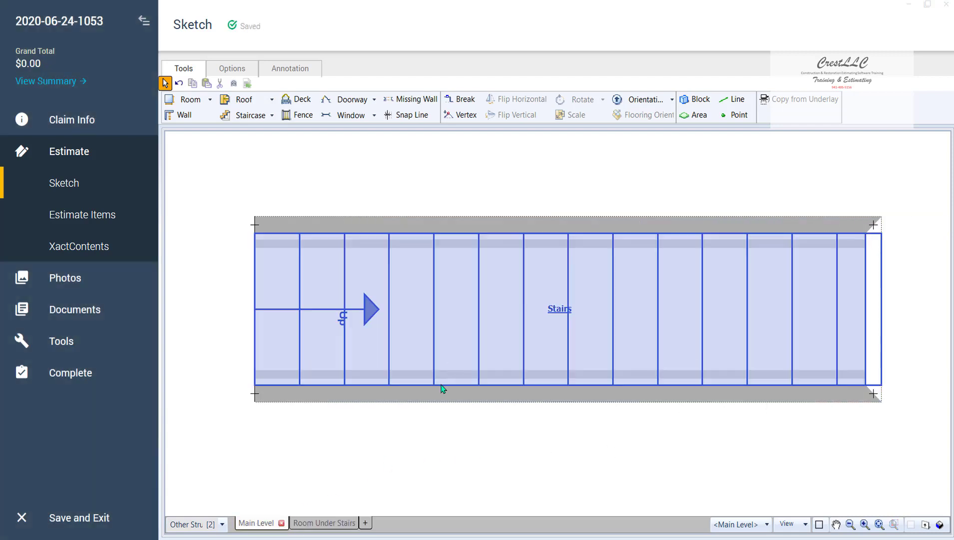
left_click(478, 392)
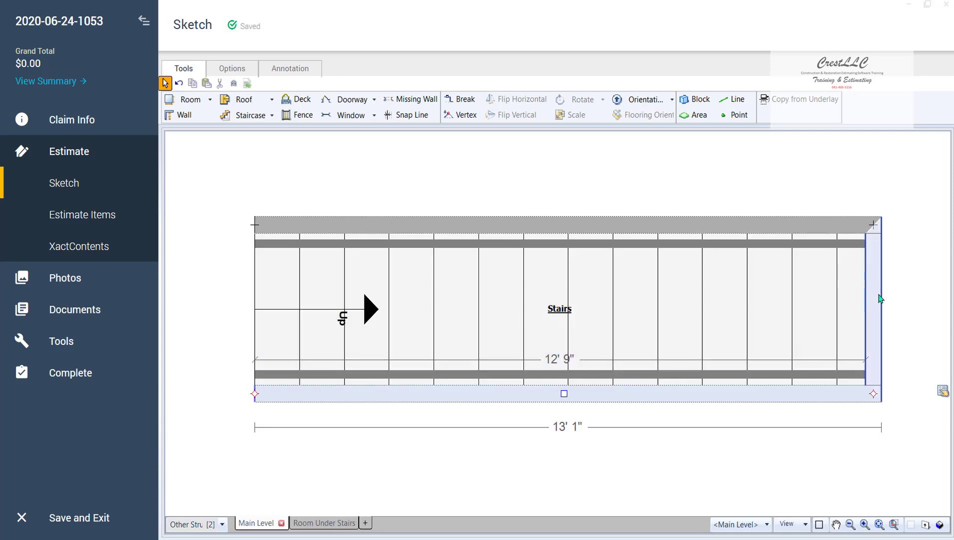
left_click(875, 302)
left_click(753, 238)
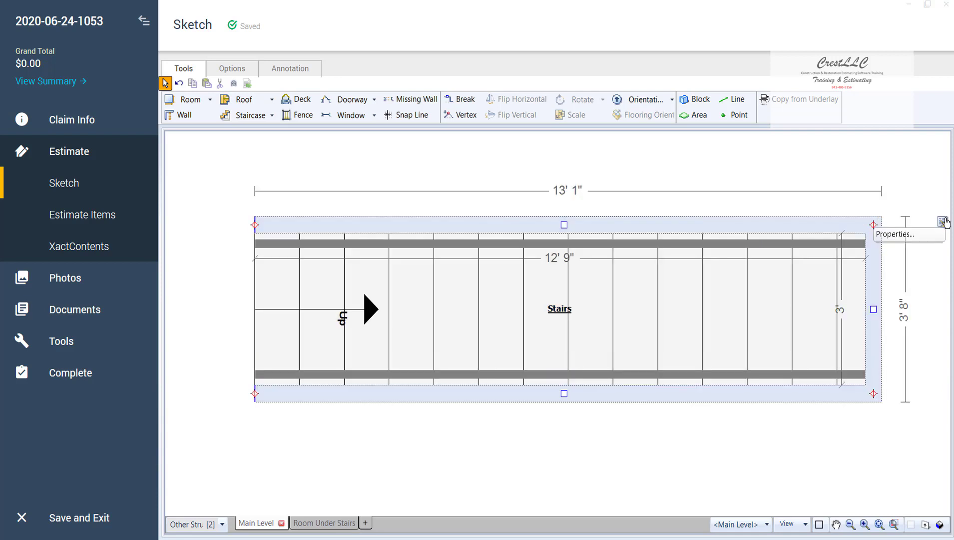
left_click(944, 222)
left_click(839, 291)
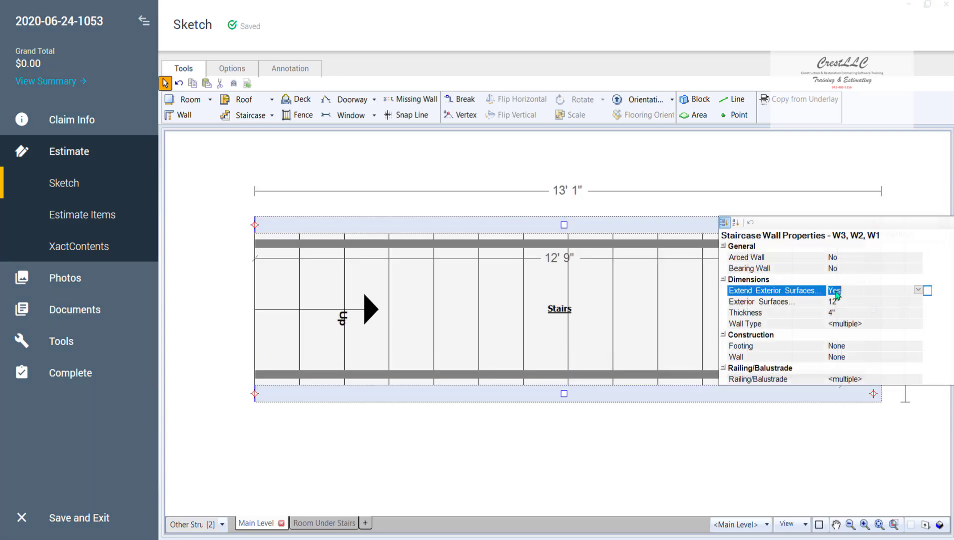
left_click(838, 294)
left_click(835, 302)
left_click(629, 462)
- Set the wall type of both long staircase walls to Missing Above Stairs
left_click(618, 325)
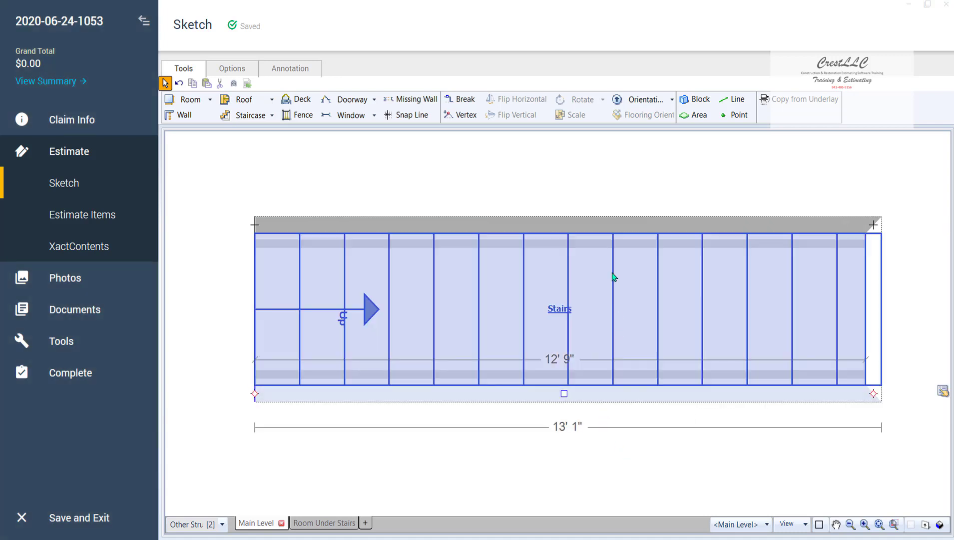
left_click(612, 232)
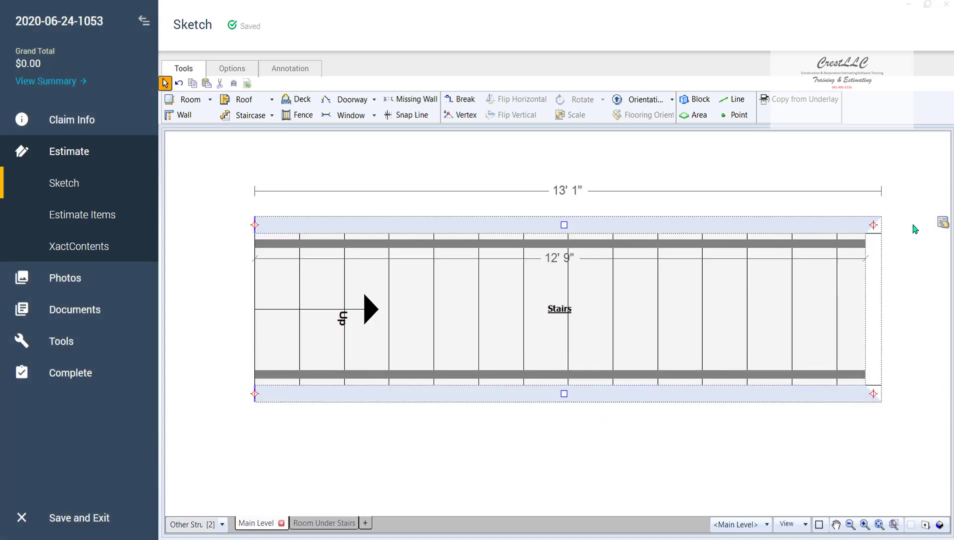
left_click(943, 223)
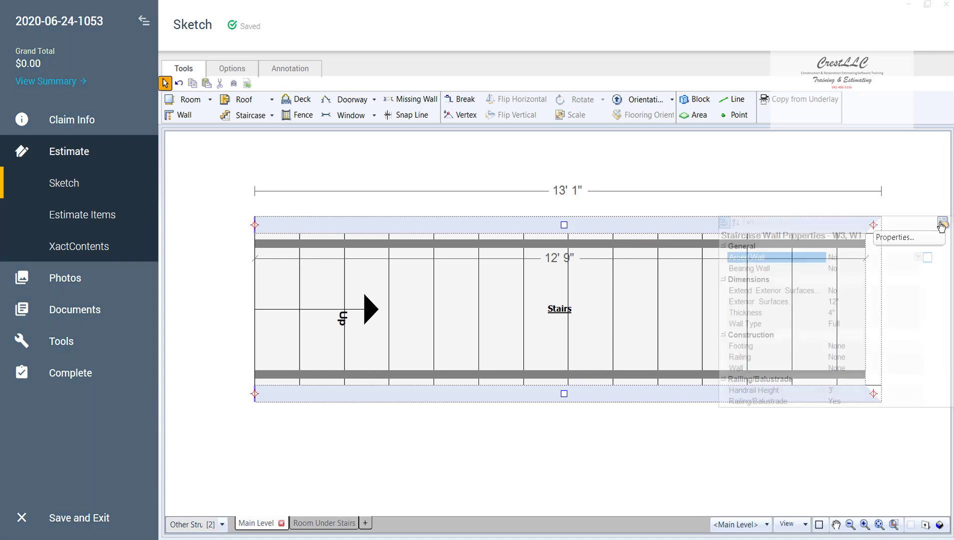
left_click(834, 324)
double_click(844, 322)
double_click(847, 320)
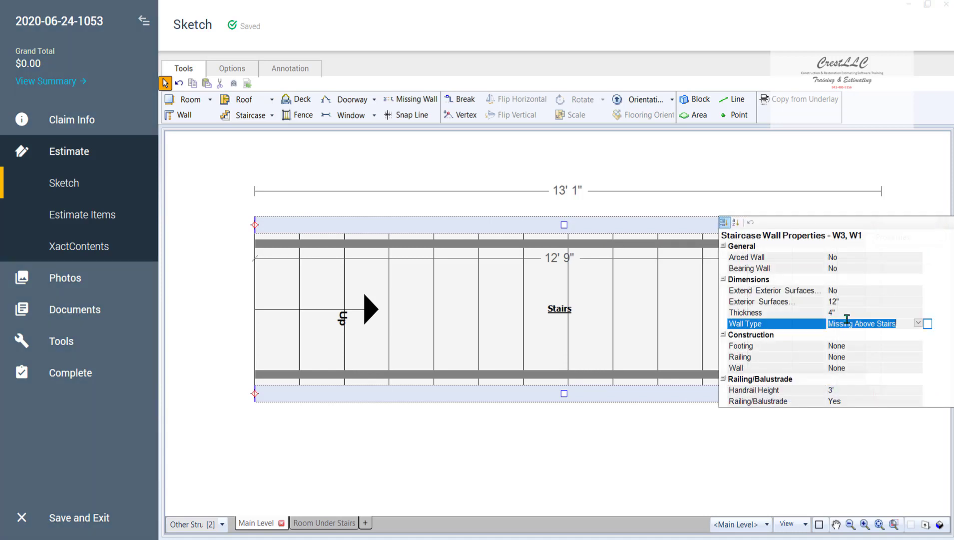
left_click(723, 184)
- Examine the staircase from the side in 3D, comparing the Main Level, All Levels and Room Under Stairs displays
key("F4")
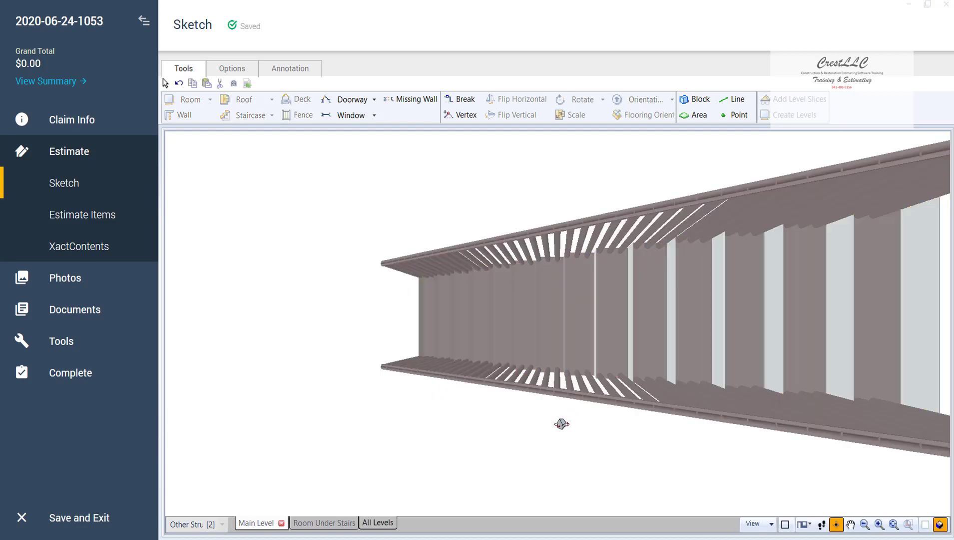
scroll(557, 448, "down", 3)
left_click_drag(558, 448, 540, 259)
scroll(540, 259, "down", 3)
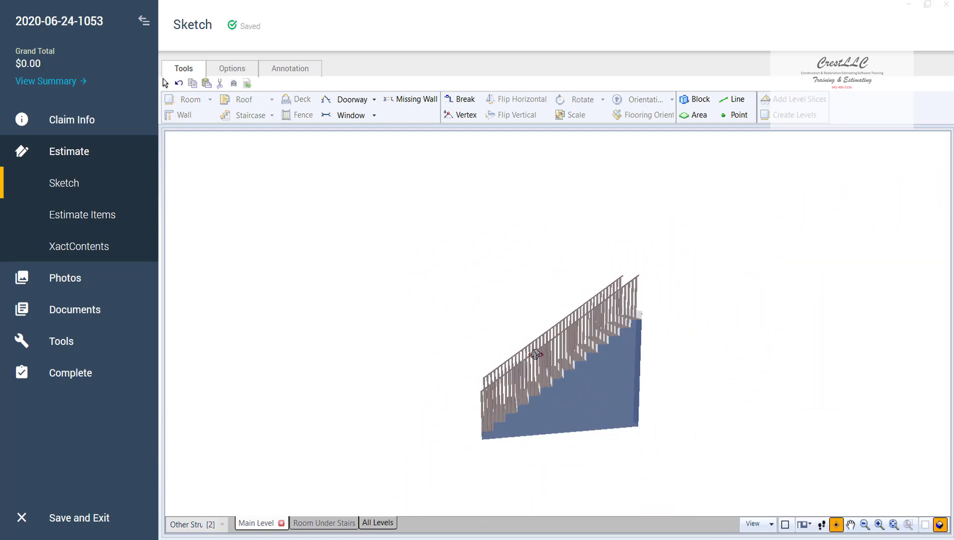
left_click_drag(536, 354, 504, 341)
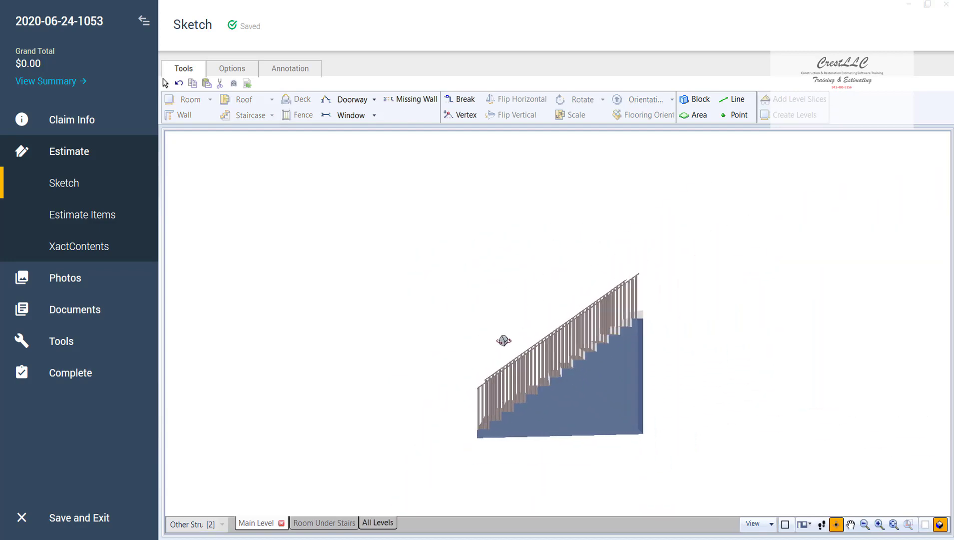
left_click(380, 524)
mouse_move(330, 405)
left_mouse_down()
mouse_move(411, 384)
mouse_move(368, 379)
mouse_move(319, 401)
mouse_move(315, 418)
mouse_move(322, 399)
left_mouse_up()
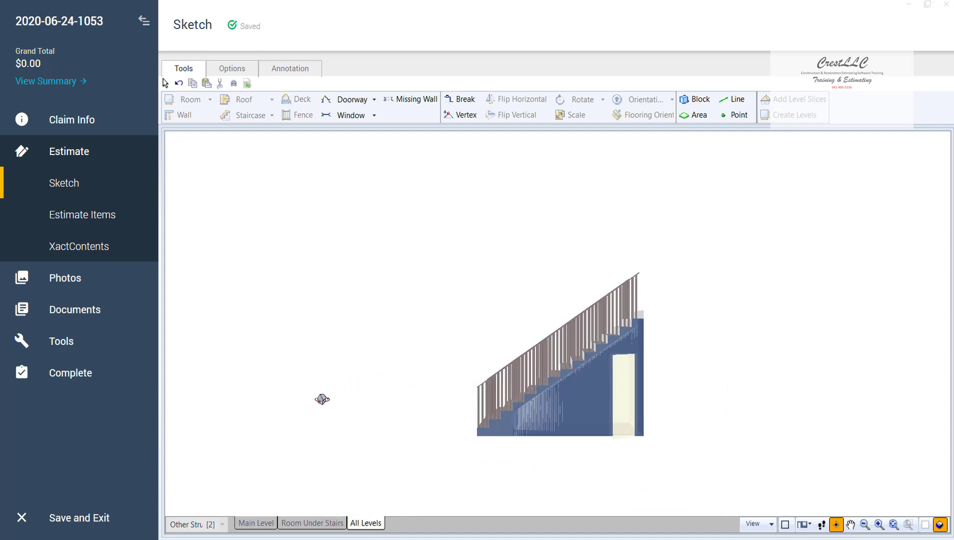
left_click(313, 523)
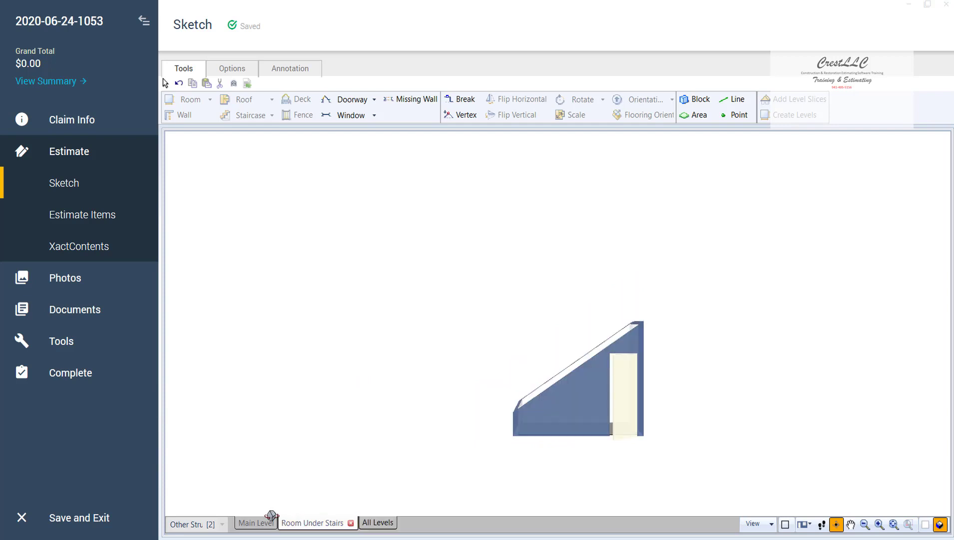
left_click(257, 522)
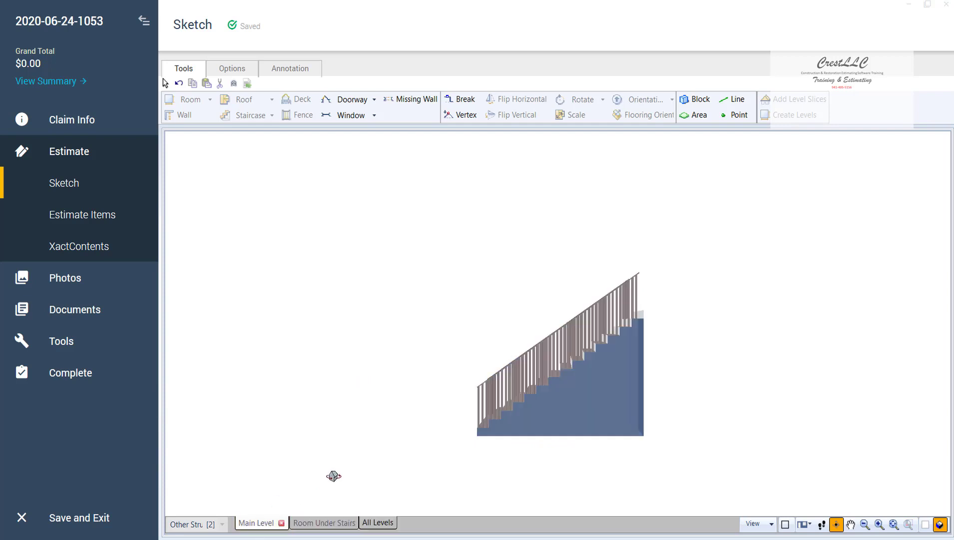
- Return to the plan view of the Room Under Stairs level
key("d")
left_click(315, 523)
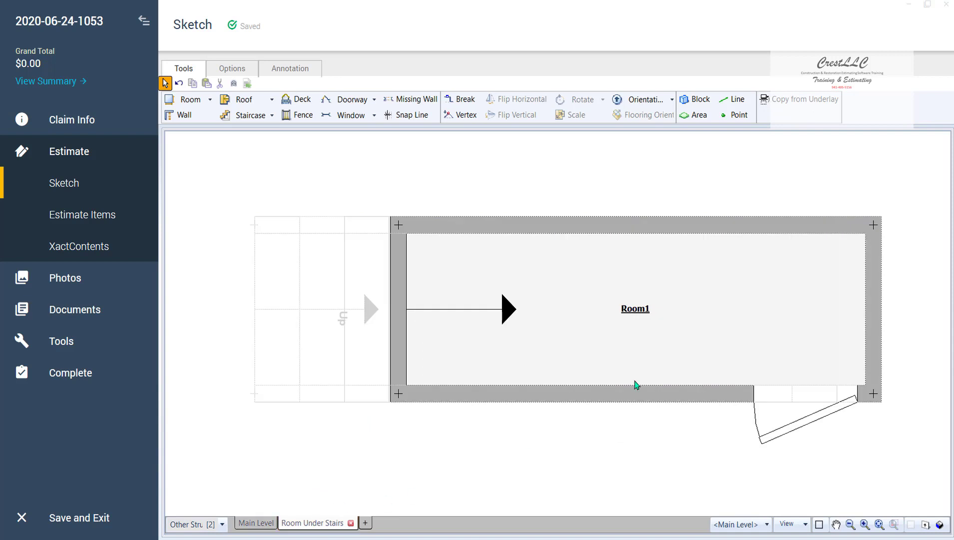
left_click(663, 337)
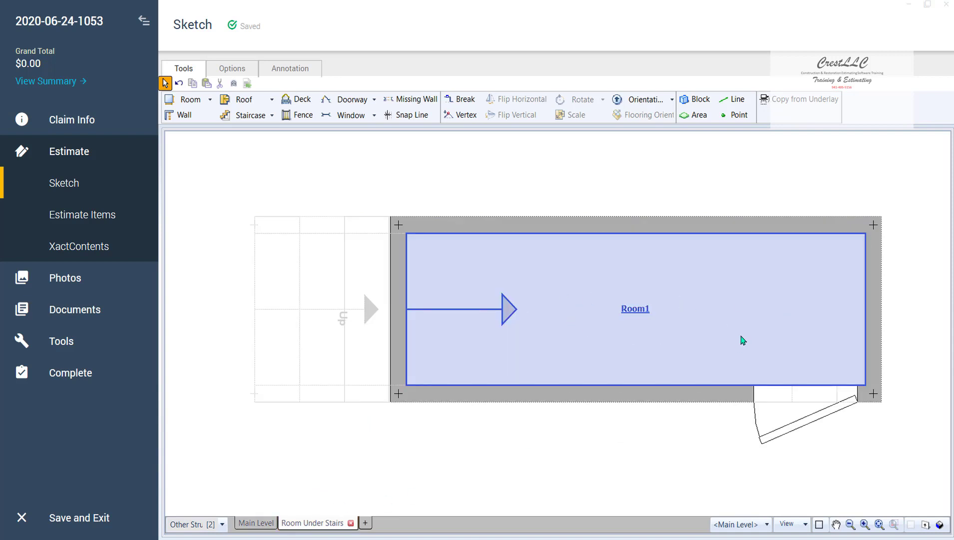
left_click(607, 418)
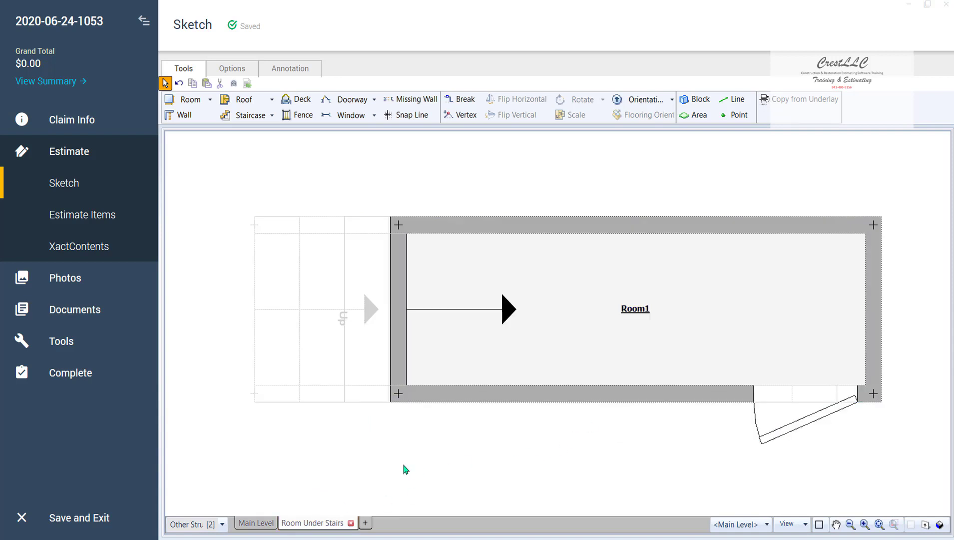